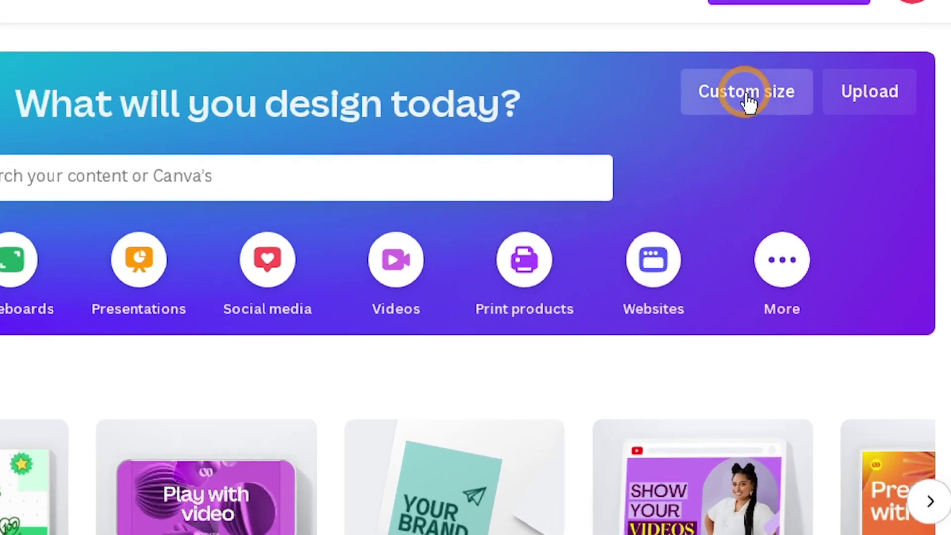
Create a new custom-size design 5 in wide and 7 in high
{"action": "left_click", "coordinate": [747, 96]}
{"action": "left_click", "coordinate": [696, 206]}
{"action": "left_click", "coordinate": [664, 325]}
{"action": "left_click", "coordinate": [467, 192]}
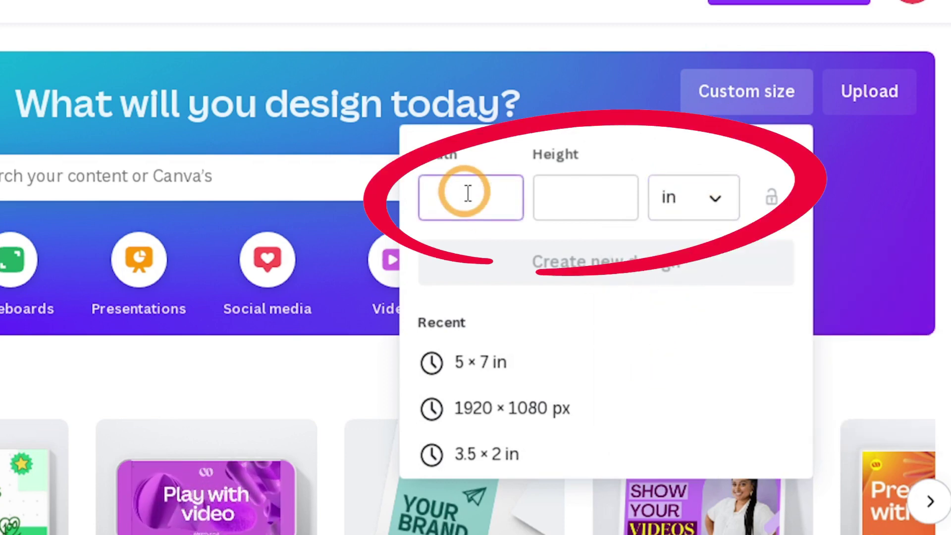
{"action": "type", "text": "5"}
{"action": "key", "text": "Tab"}
{"action": "type", "text": "7"}
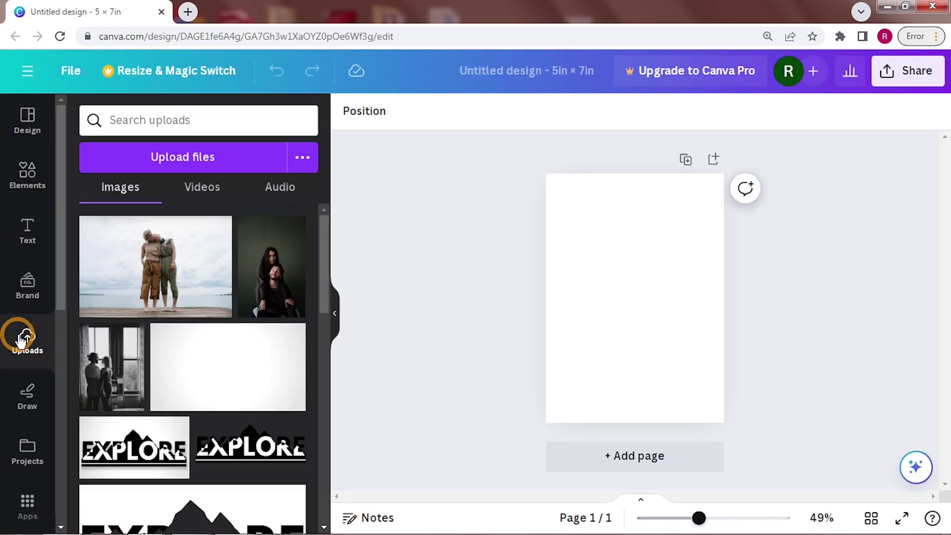
Add the uploaded photo of the couple against the dark background and enlarge it to fill the page
{"action": "left_click", "coordinate": [258, 270]}
{"action": "left_click", "coordinate": [336, 303]}
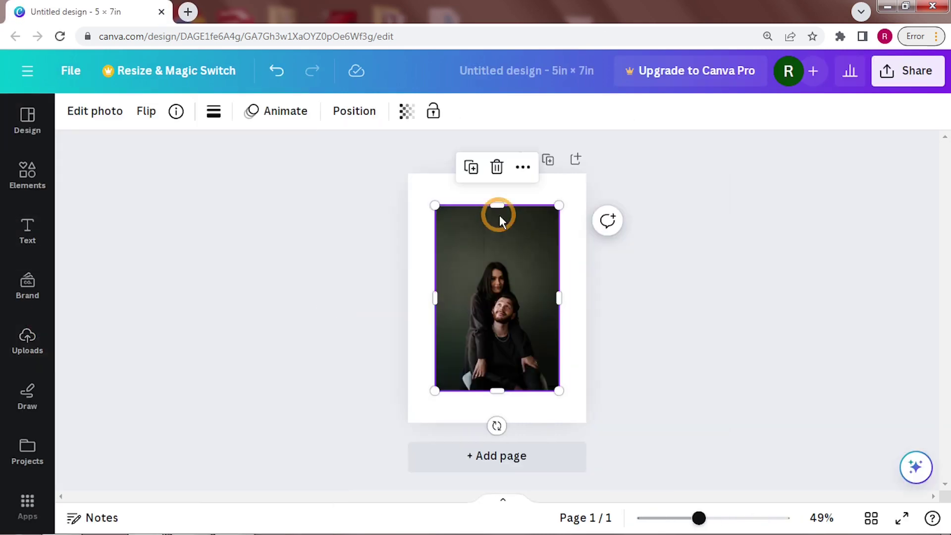
{"action": "left_click_drag", "start_coordinate": [436, 207], "coordinate": [399, 187]}
{"action": "left_click_drag", "start_coordinate": [558, 391], "coordinate": [591, 429]}
{"action": "left_click_drag", "start_coordinate": [412, 171], "coordinate": [407, 166]}
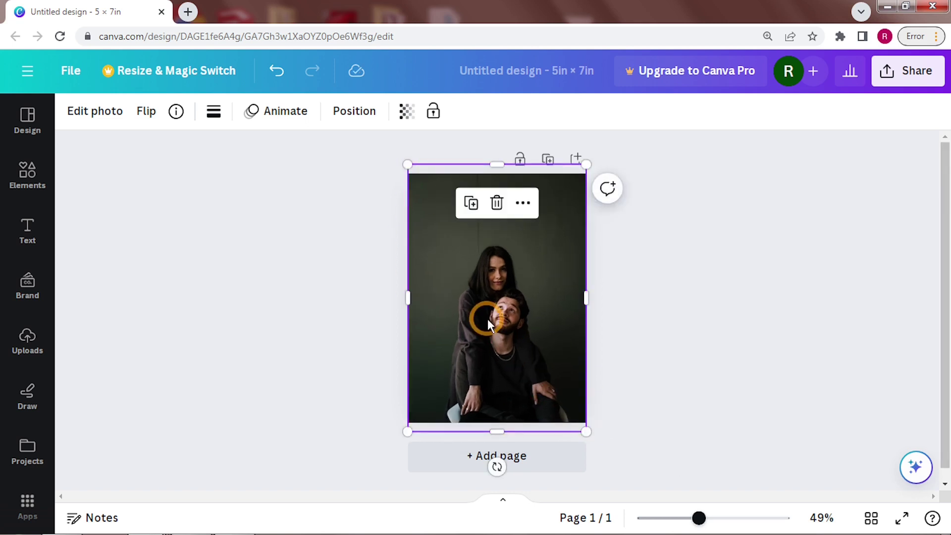
Shift the couple photo slightly upward on the page
{"action": "left_click_drag", "start_coordinate": [698, 518], "coordinate": [728, 518]}
{"action": "left_click_drag", "start_coordinate": [940, 371], "coordinate": [940, 444]}
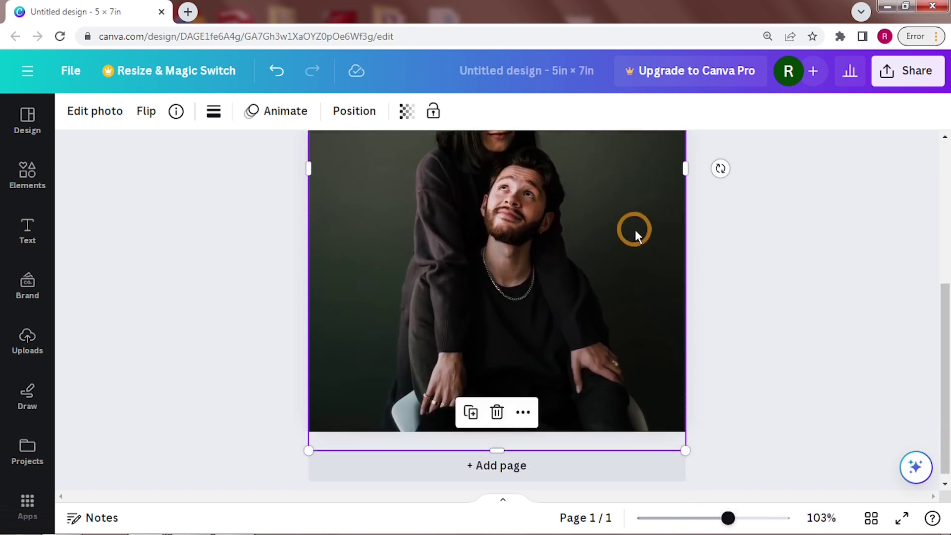
{"action": "left_click_drag", "start_coordinate": [609, 258], "coordinate": [609, 253]}
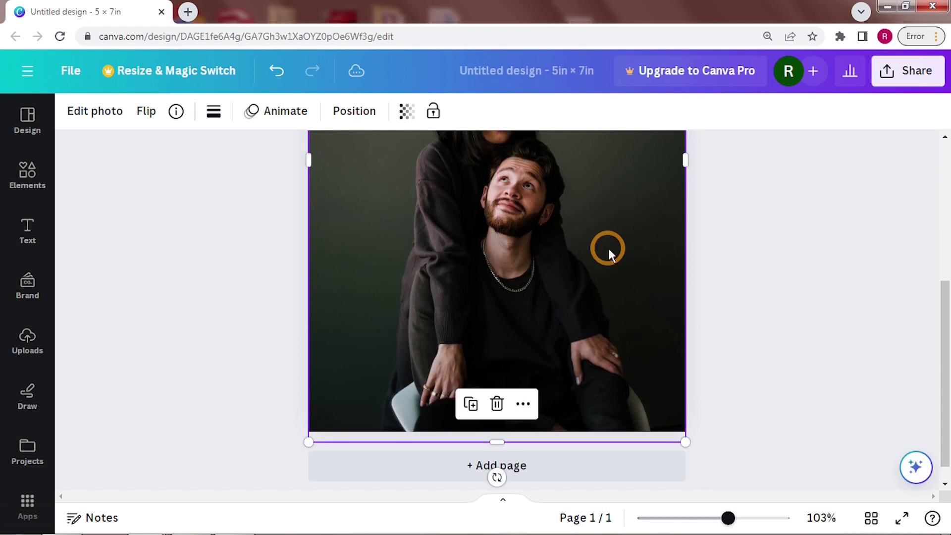
{"action": "left_click", "coordinate": [791, 331]}
Add a text line reading "We're getting married" and place it centred near the top edge of the photo
{"action": "left_click_drag", "start_coordinate": [936, 407], "coordinate": [924, 292]}
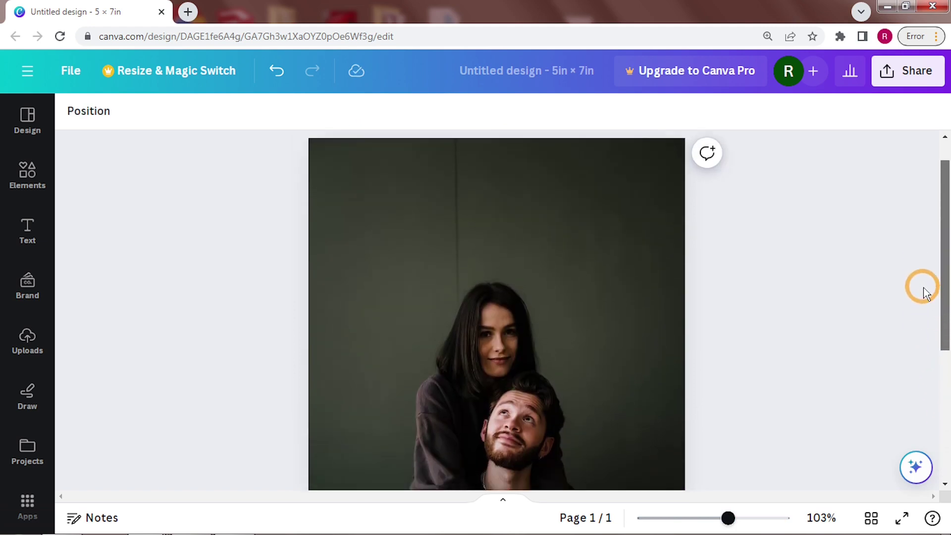
{"action": "left_click_drag", "start_coordinate": [728, 518], "coordinate": [744, 518]}
{"action": "left_click_drag", "start_coordinate": [940, 310], "coordinate": [943, 287]}
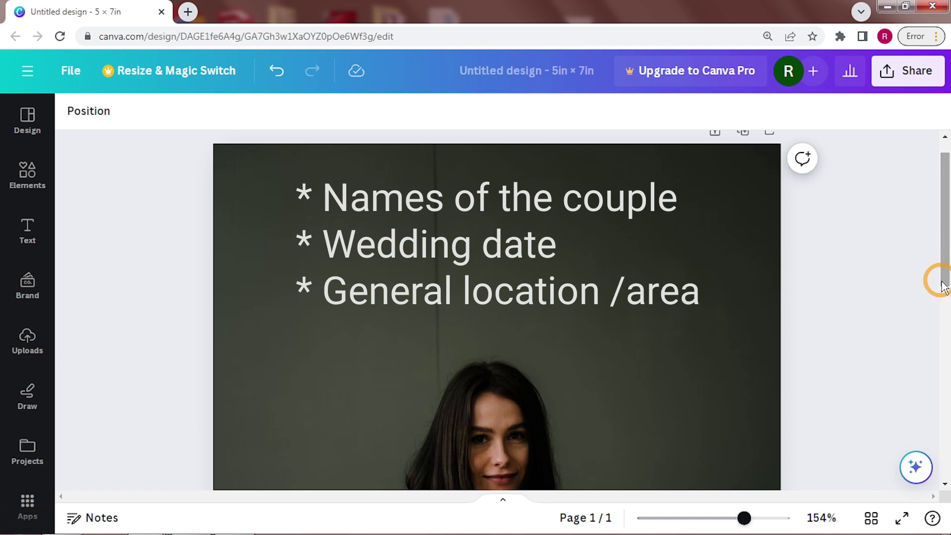
{"action": "key", "text": "Delete"}
{"action": "key", "text": "t"}
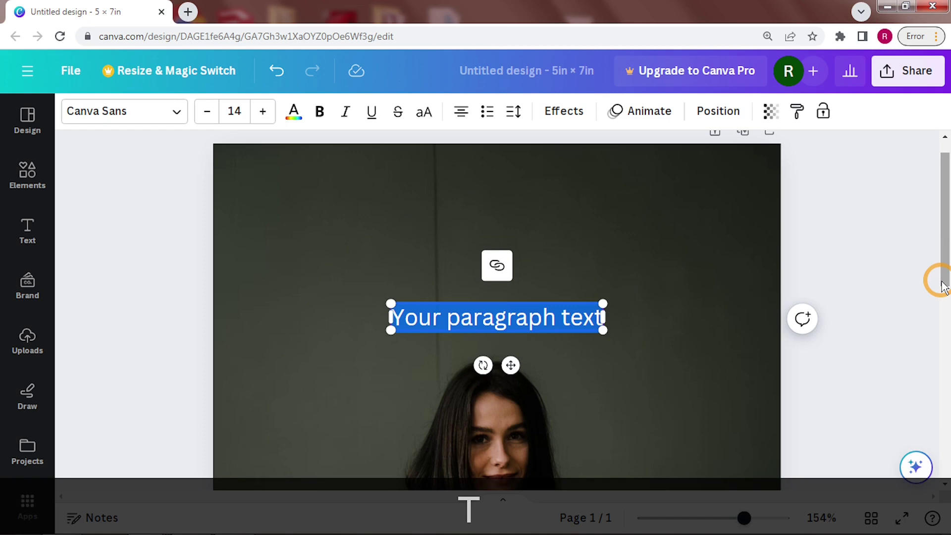
{"action": "type", "text": "We"}
{"action": "type", "text": "'re  get"}
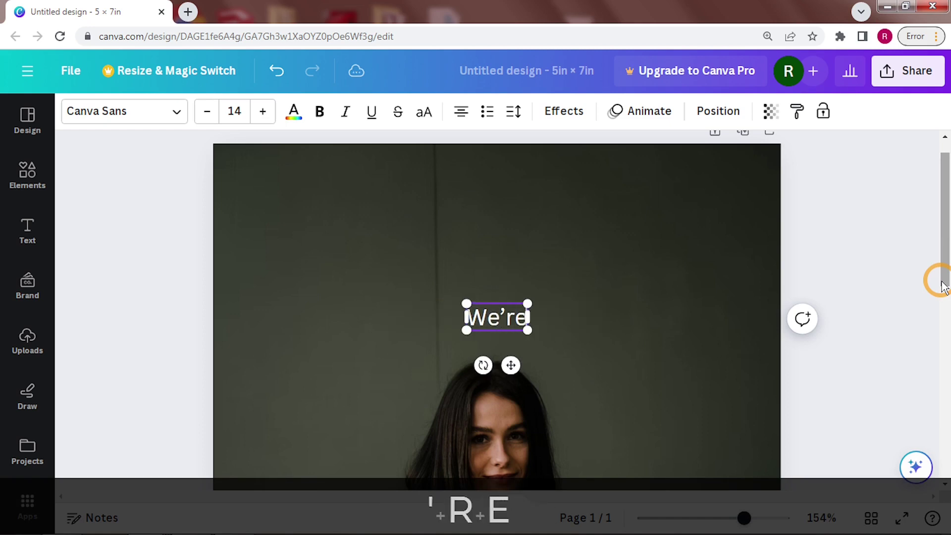
{"action": "type", "text": "ting  married"}
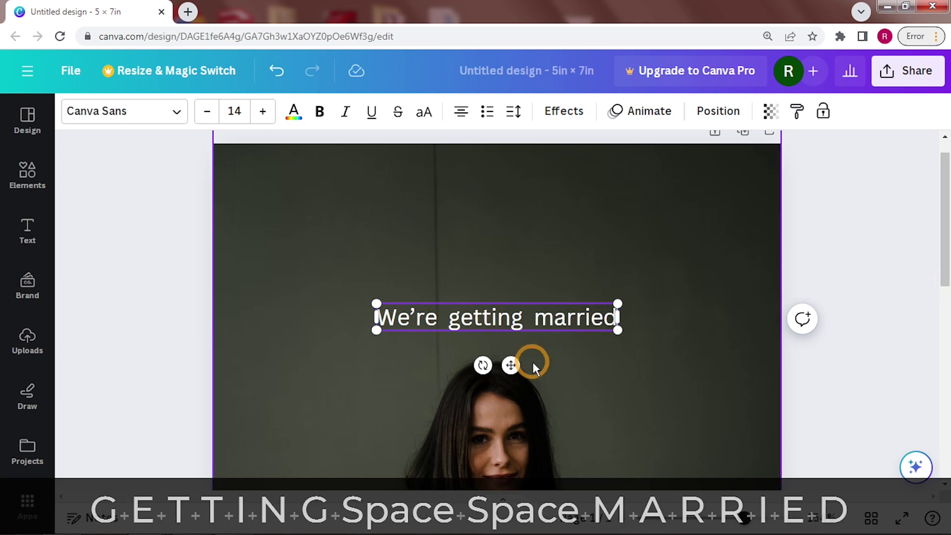
{"action": "left_click_drag", "start_coordinate": [510, 365], "coordinate": [509, 219]}
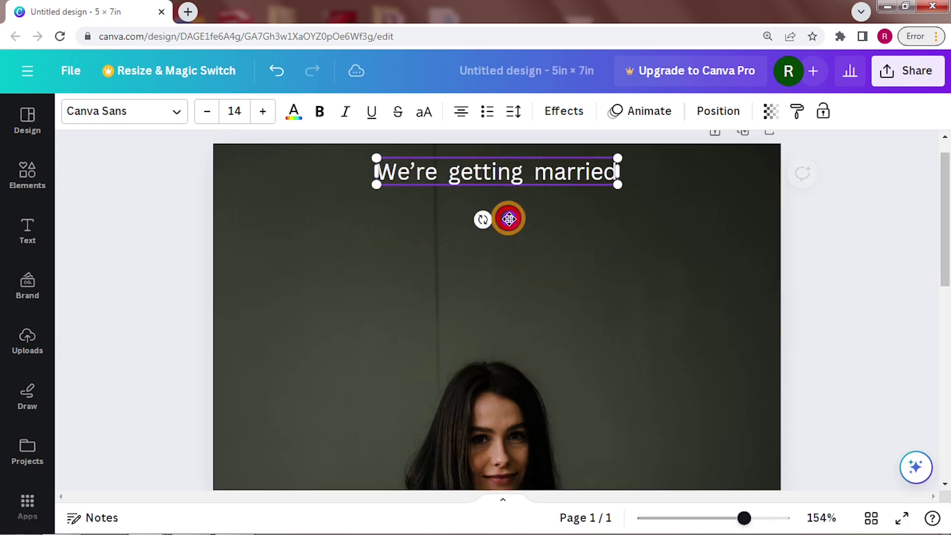
Change the "We're getting married" text to the Alta font
{"action": "left_click", "coordinate": [134, 131]}
{"action": "left_click", "coordinate": [131, 157]}
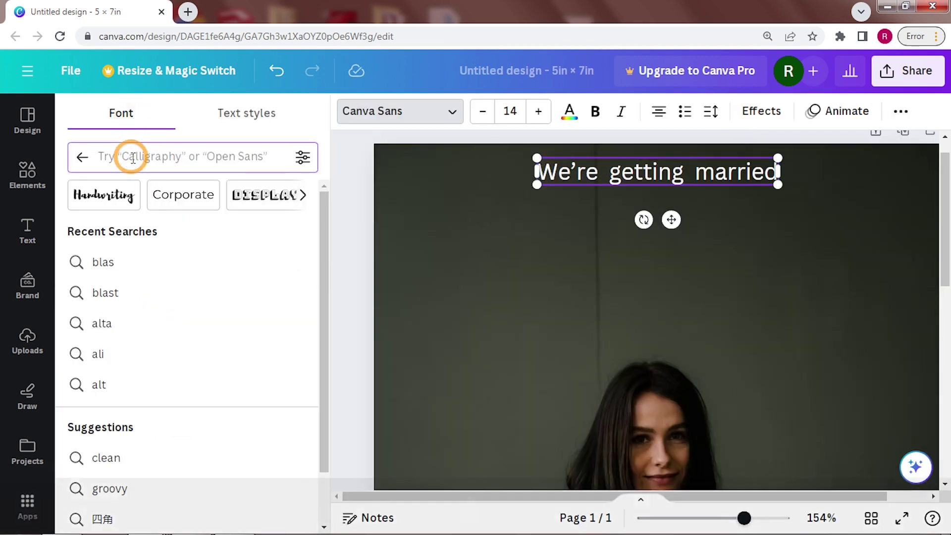
{"action": "type", "text": "alta"}
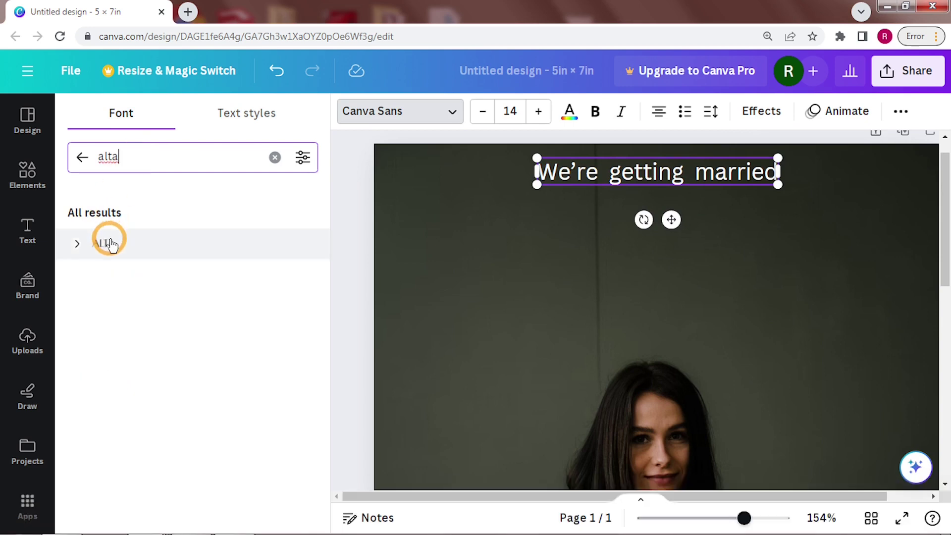
{"action": "left_click", "coordinate": [108, 242]}
{"action": "left_click", "coordinate": [344, 158]}
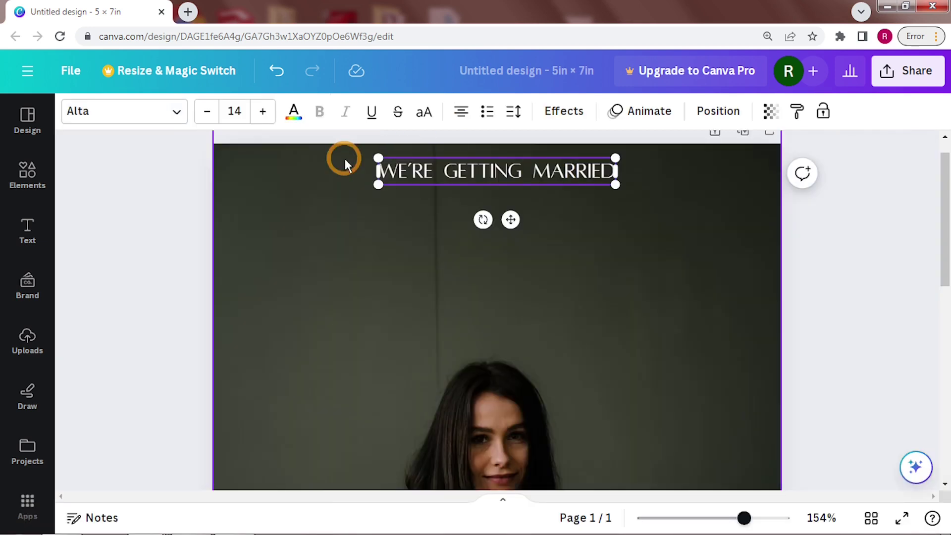
Set the "We're getting married" text to font size 9 with a letter spacing of 357
{"action": "left_click", "coordinate": [207, 111]}
{"action": "left_click", "coordinate": [207, 112]}
{"action": "left_click", "coordinate": [207, 112]}
{"action": "left_click", "coordinate": [207, 112]}
{"action": "left_click", "coordinate": [207, 112]}
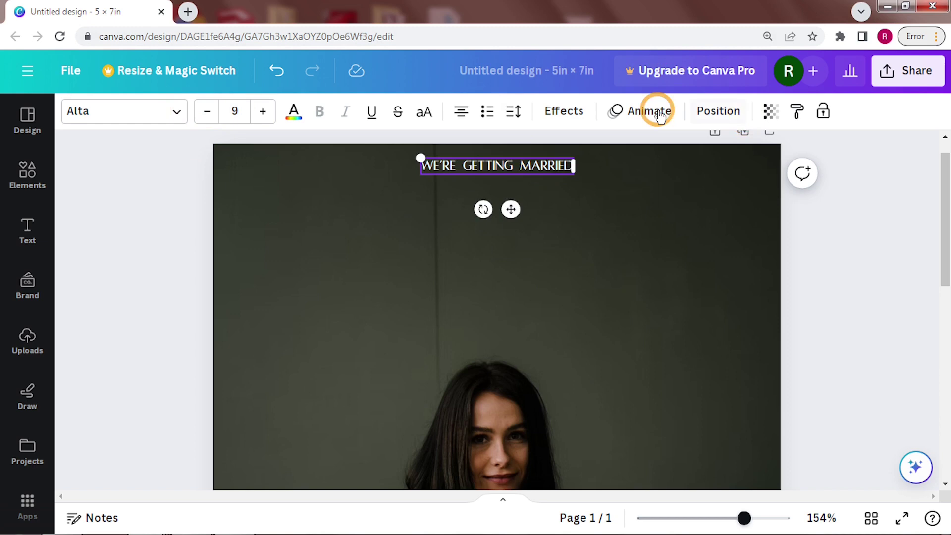
{"action": "left_click", "coordinate": [515, 112]}
{"action": "left_click_drag", "start_coordinate": [541, 177], "coordinate": [590, 177]}
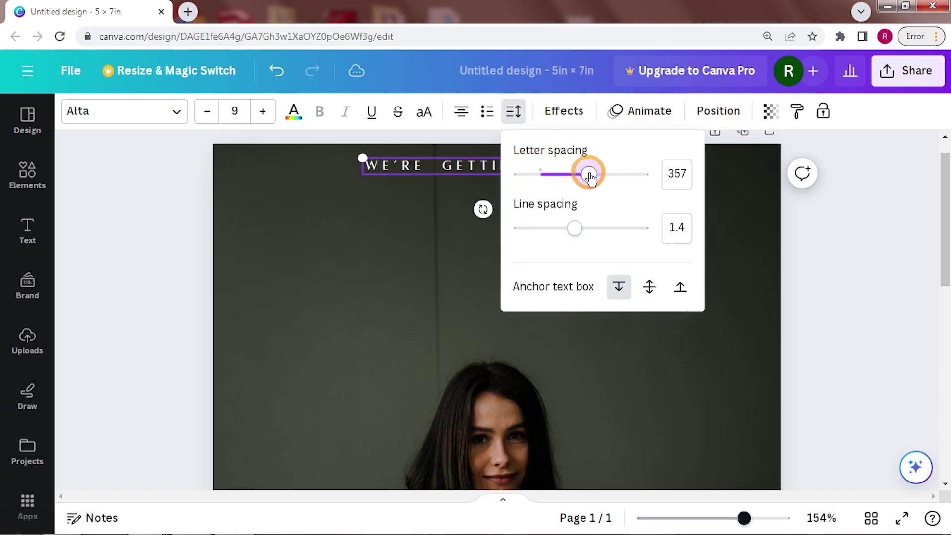
Apply the Curve shape effect to the "We're getting married" text with a curve value of 7
{"action": "left_click", "coordinate": [564, 111]}
{"action": "left_click_drag", "start_coordinate": [325, 340], "coordinate": [325, 427]}
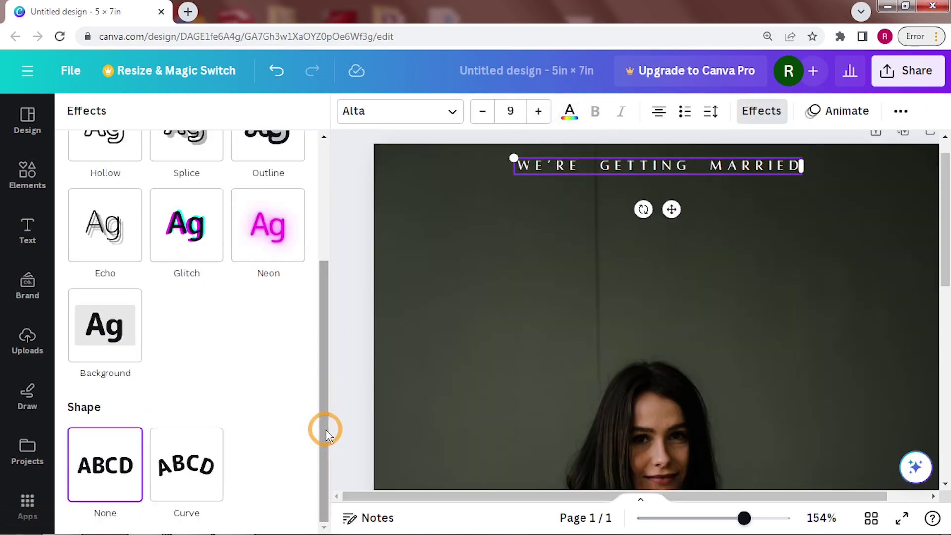
{"action": "left_click", "coordinate": [190, 465]}
{"action": "left_click", "coordinate": [323, 501]}
{"action": "left_click_drag", "start_coordinate": [193, 500], "coordinate": [172, 504]}
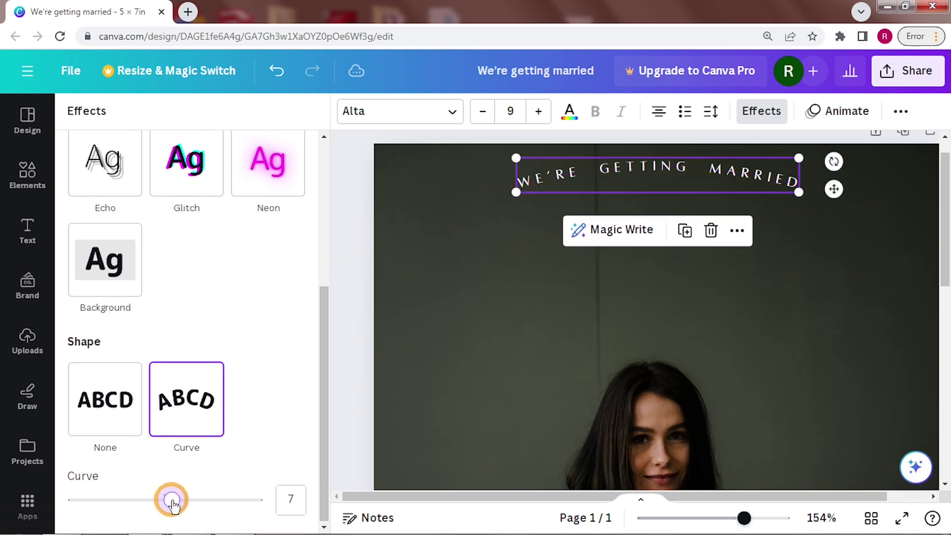
{"action": "left_click", "coordinate": [353, 375]}
{"action": "left_click", "coordinate": [822, 258]}
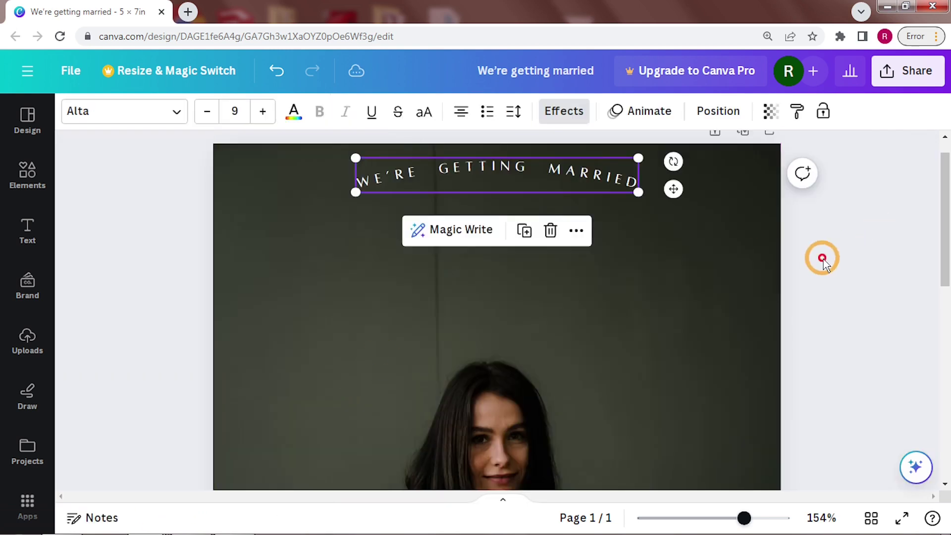
Add a new text line reading "SAVE THE DATE" and change its font to Blastine
{"action": "type", "text": "tS"}
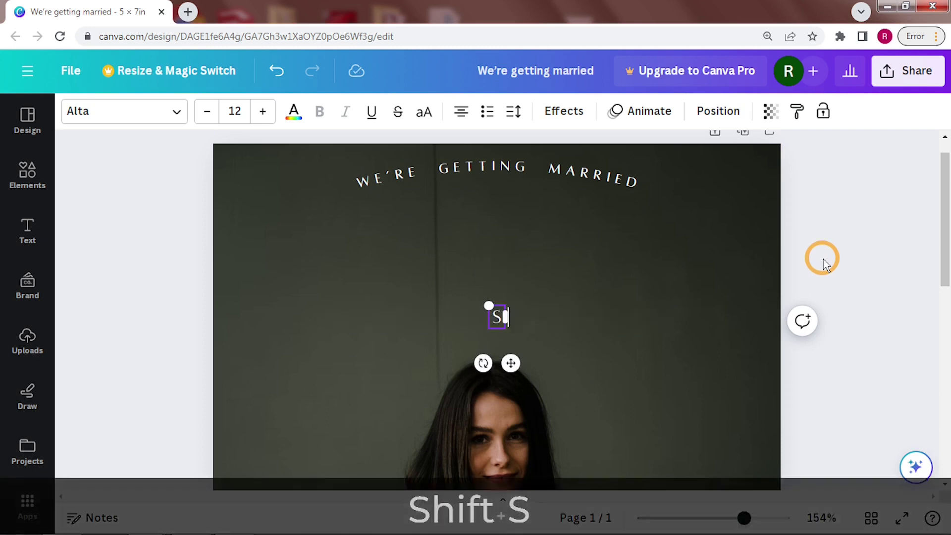
{"action": "type", "text": "AVE THE DATE"}
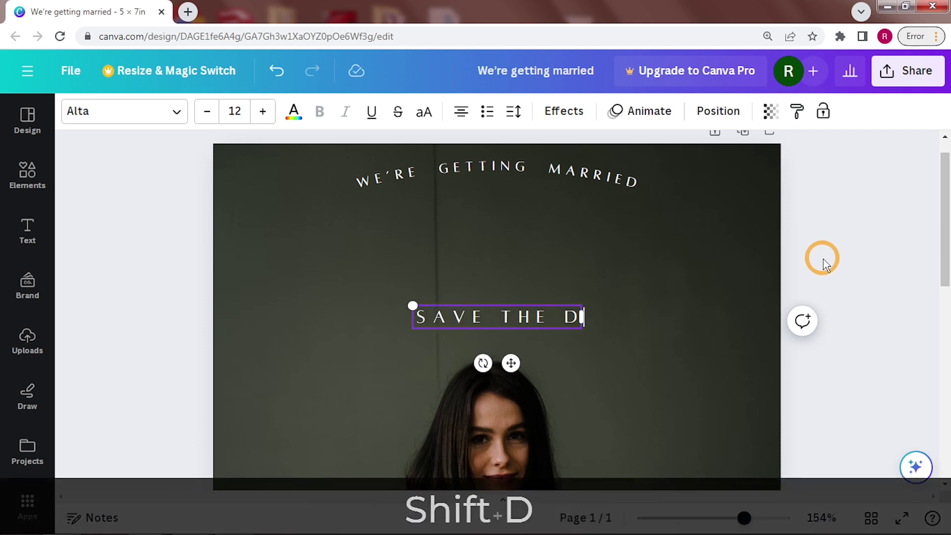
{"action": "left_click", "coordinate": [117, 112]}
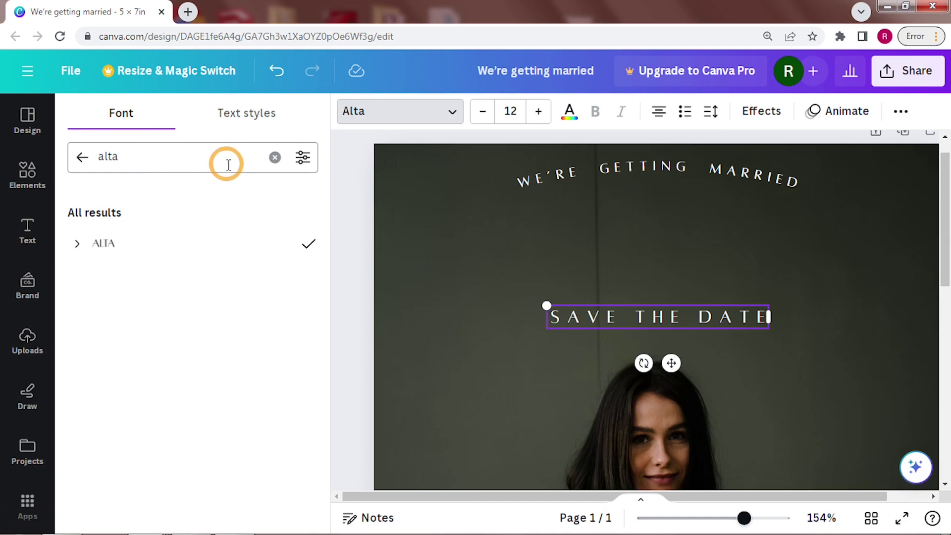
{"action": "left_click", "coordinate": [274, 157]}
{"action": "type", "text": "blas"}
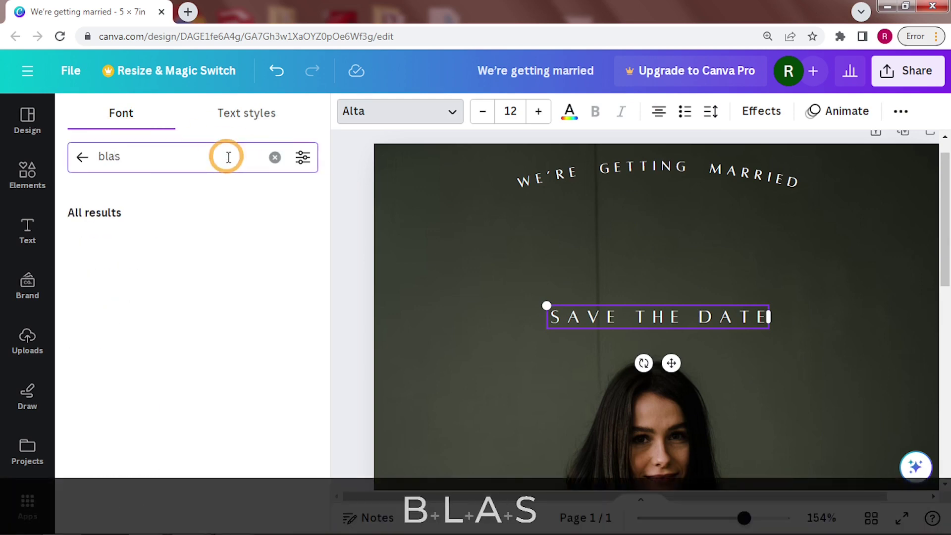
{"action": "left_click", "coordinate": [126, 246]}
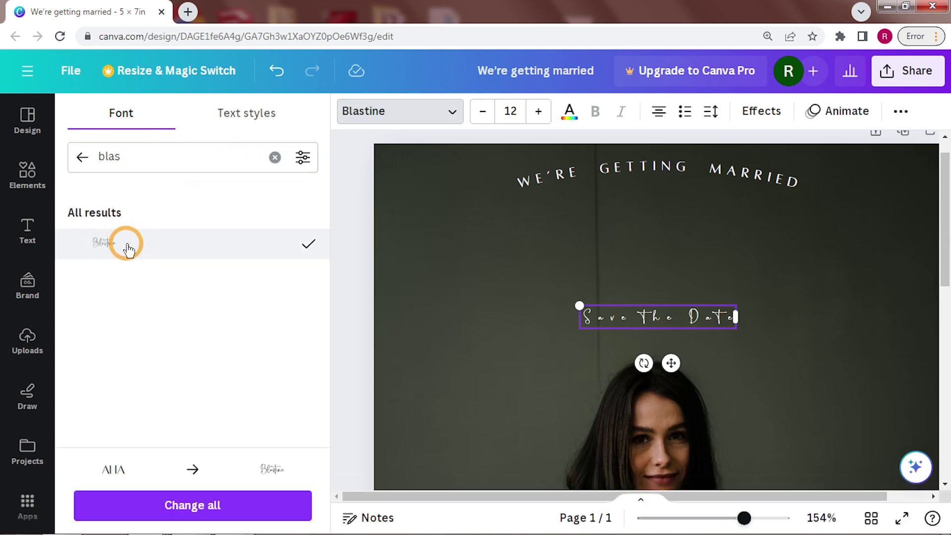
Tighten the letter spacing of the "Save the Date" text and set its font size to 105
{"action": "left_click", "coordinate": [710, 111]}
{"action": "left_click_drag", "start_coordinate": [796, 174], "coordinate": [743, 179]}
{"action": "left_click", "coordinate": [510, 110]}
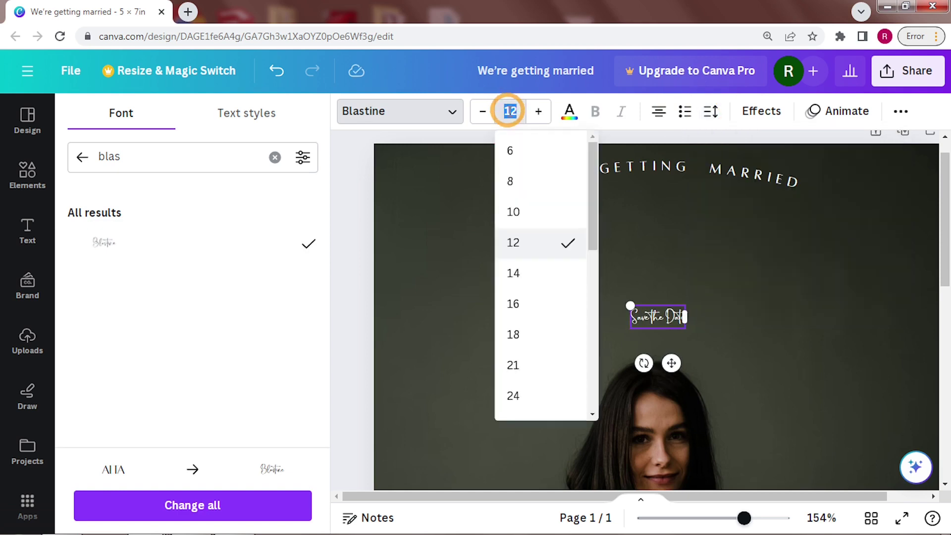
{"action": "type", "text": "105"}
{"action": "key", "text": "Return"}
Move the "Save the Date" title up to sit directly beneath the curved "We're getting married" line
{"action": "left_click", "coordinate": [358, 320]}
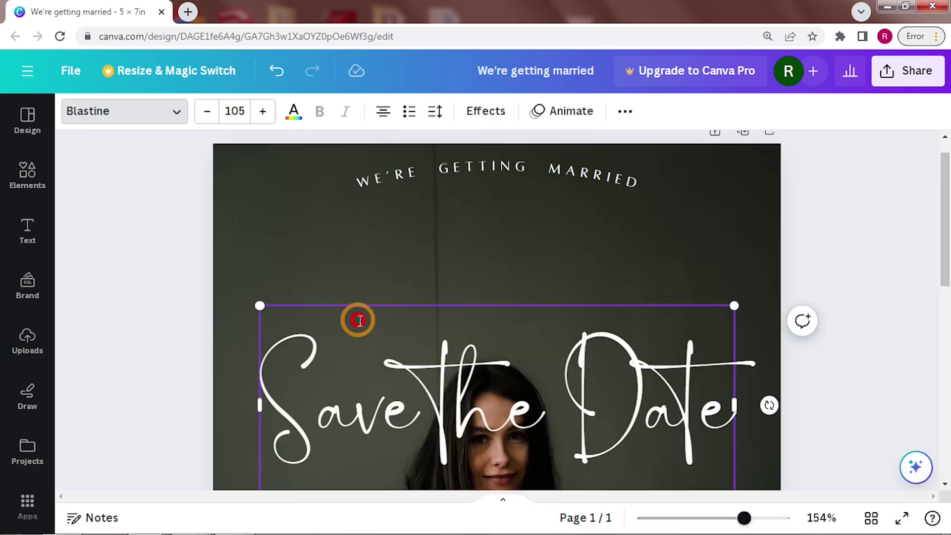
{"action": "left_click_drag", "start_coordinate": [570, 425], "coordinate": [562, 282]}
{"action": "left_click", "coordinate": [827, 297]}
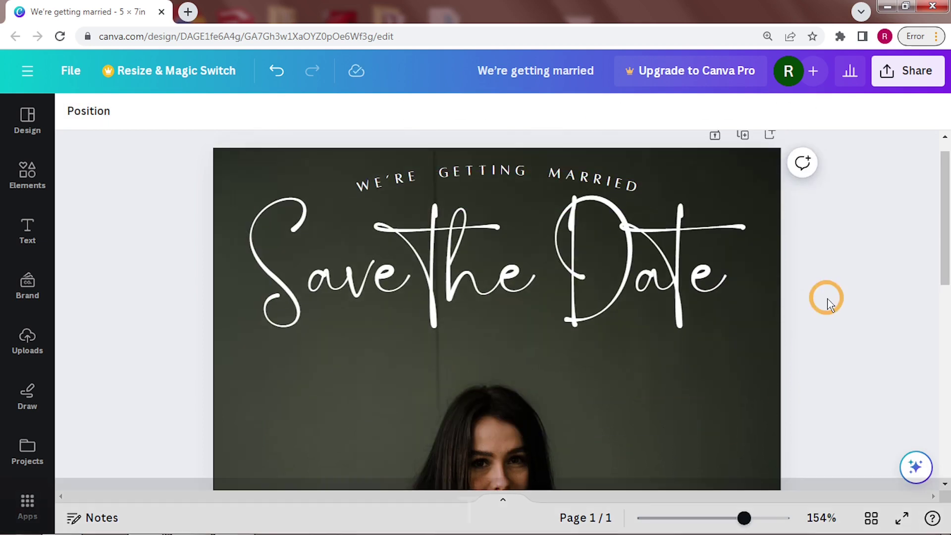
Add a details line with "FEB 6, 2021", the couple's first names and "NAPA, CA" separated by vertical bars, placed below the title
{"action": "key", "text": "t"}
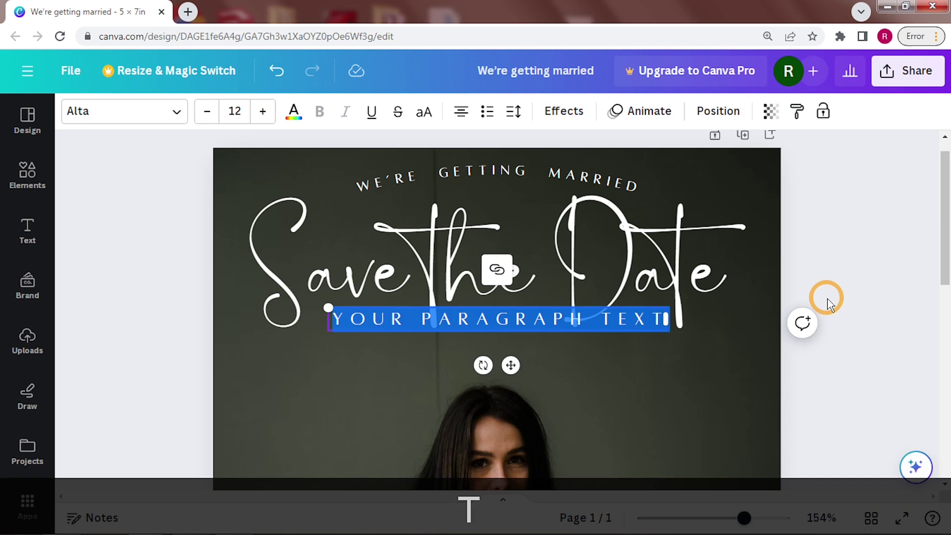
{"action": "type", "text": "FEB 6, 2021 | KATE & JEREMY | NAPA, CA"}
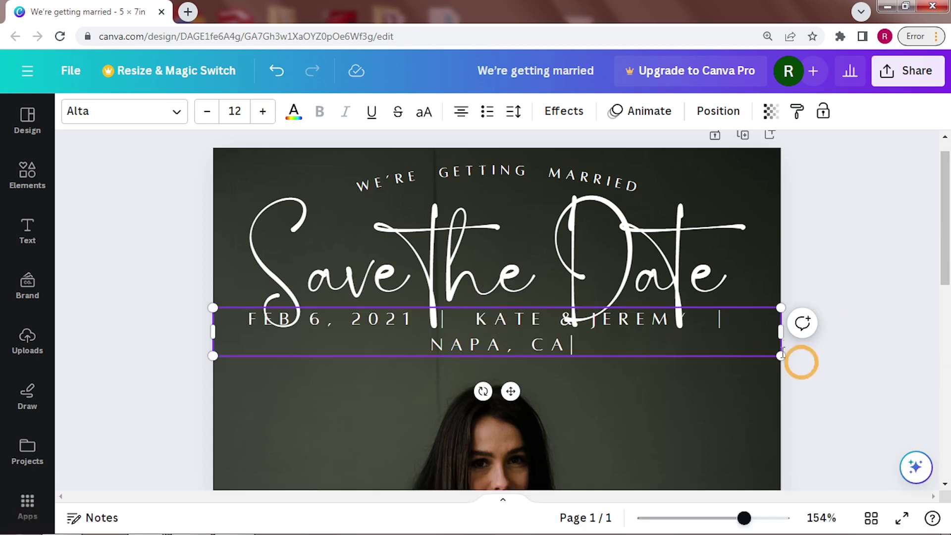
{"action": "left_click", "coordinate": [761, 377]}
{"action": "left_click_drag", "start_coordinate": [550, 329], "coordinate": [551, 356]}
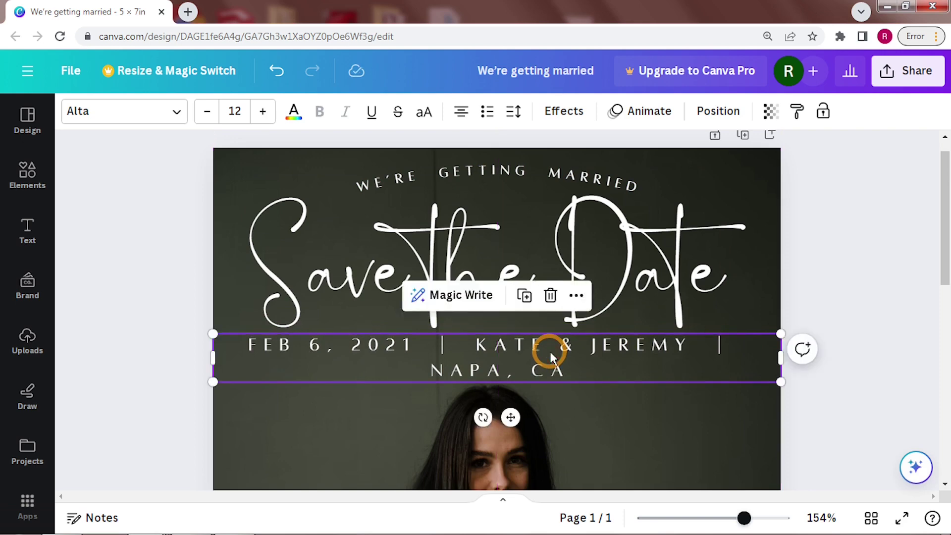
Set the details line to font size 11 and its letter spacing to 163
{"action": "left_click", "coordinate": [208, 114]}
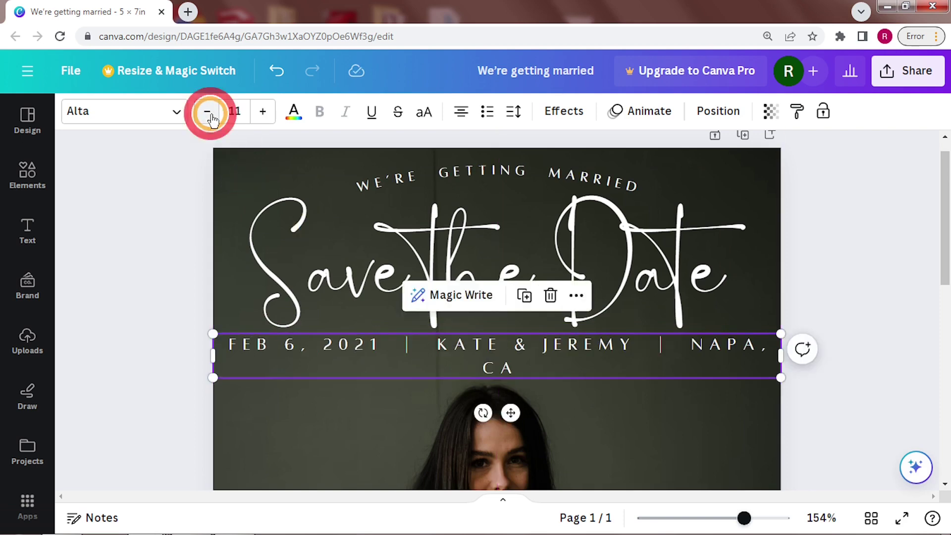
{"action": "left_click", "coordinate": [520, 112]}
{"action": "left_click_drag", "start_coordinate": [602, 173], "coordinate": [564, 176]}
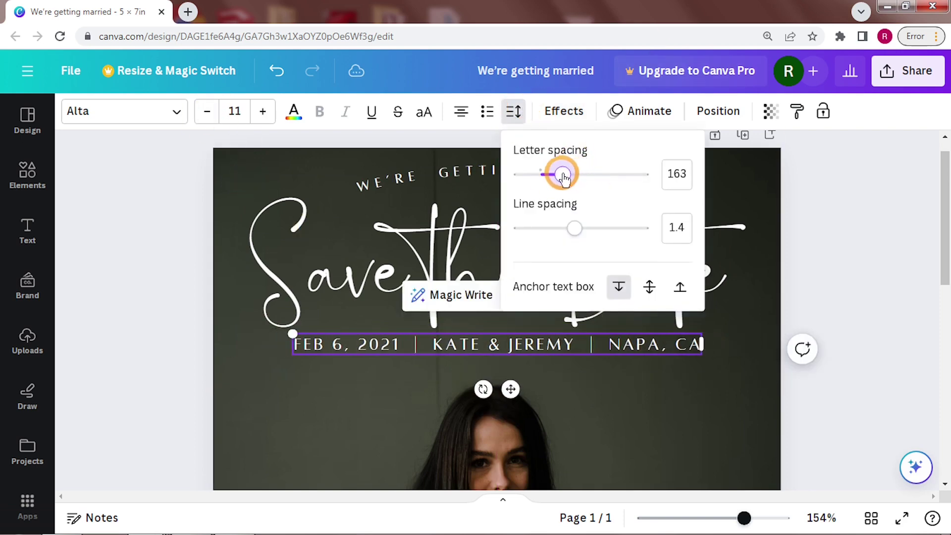
{"action": "left_click", "coordinate": [859, 318]}
Move the details line slightly lower, keeping it centred between the title and the woman's head
{"action": "left_click_drag", "start_coordinate": [510, 388], "coordinate": [510, 397]}
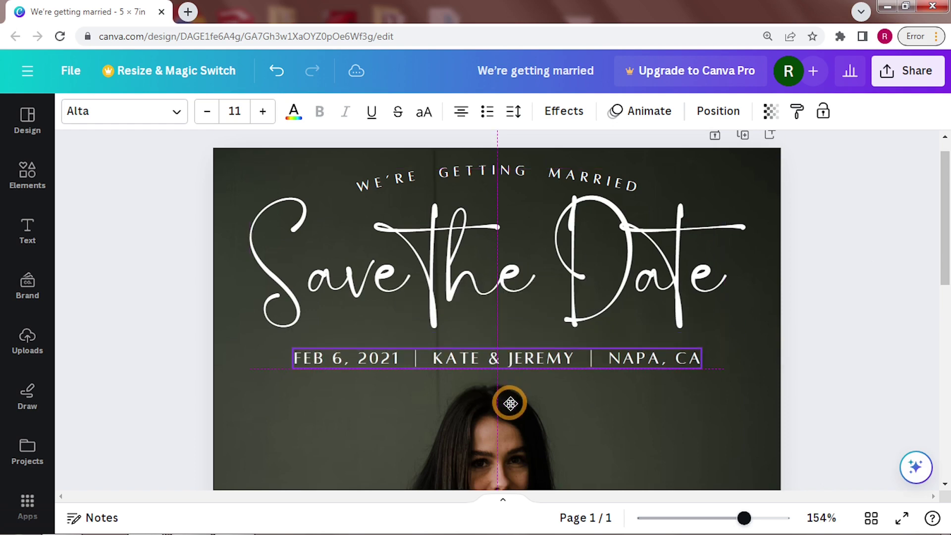
{"action": "left_click", "coordinate": [938, 279]}
{"action": "scroll", "coordinate": [936, 279], "scroll_direction": "down", "scroll_amount": 1}
{"action": "left_click_drag", "start_coordinate": [743, 517], "coordinate": [716, 518]}
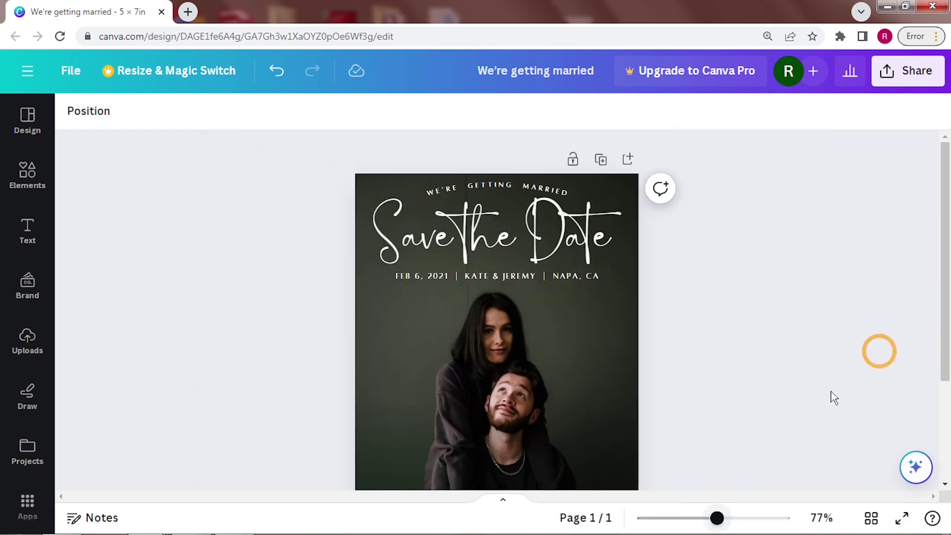
Nudge the details line and the "Save the Date" title slightly lower on the card
{"action": "left_click", "coordinate": [557, 274]}
{"action": "key", "text": "Down"}
{"action": "key", "text": "Down"}
{"action": "left_click", "coordinate": [547, 242]}
{"action": "key", "text": "Down"}
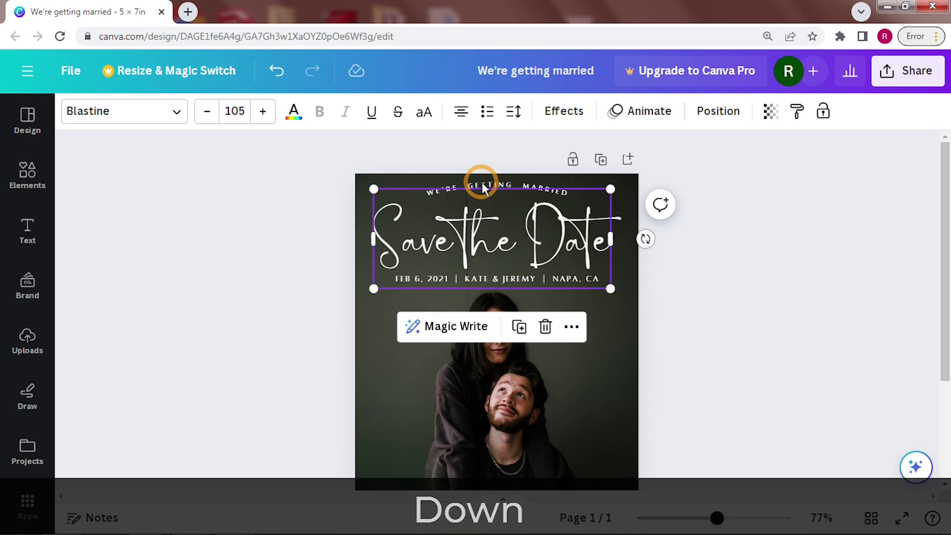
{"action": "left_click", "coordinate": [482, 180]}
{"action": "key", "text": "Down"}
{"action": "key", "text": "Down"}
{"action": "left_click", "coordinate": [518, 228]}
{"action": "key", "text": "Down"}
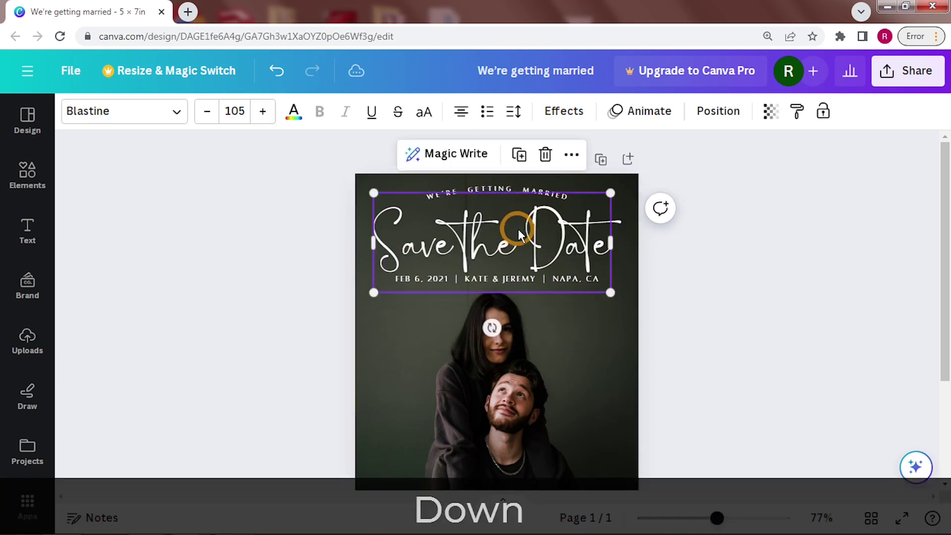
Nudge the curved "We're getting married" line slightly down, above the title
{"action": "left_click", "coordinate": [317, 173]}
{"action": "left_click", "coordinate": [94, 113]}
{"action": "left_click", "coordinate": [688, 196]}
{"action": "left_click_drag", "start_coordinate": [651, 149], "coordinate": [649, 153]}
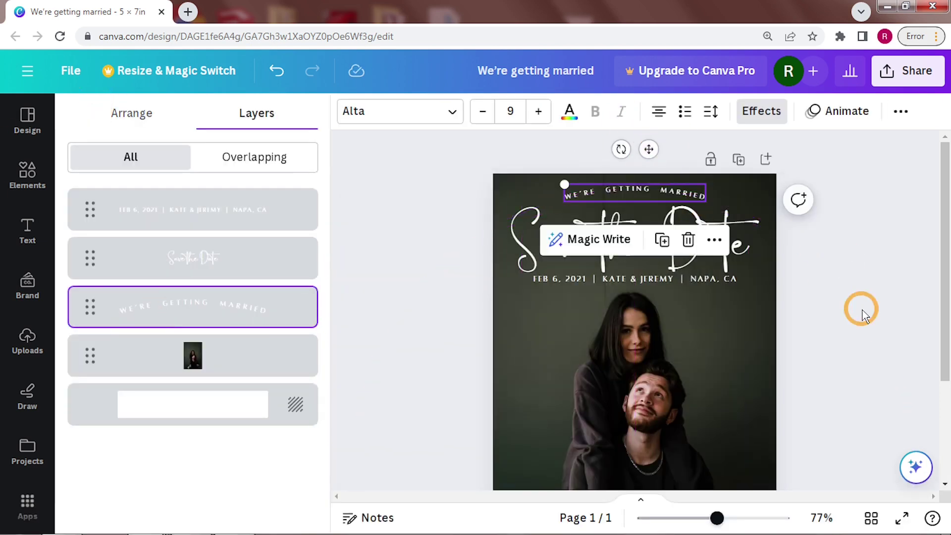
{"action": "key", "text": "Down"}
{"action": "left_click", "coordinate": [860, 309]}
Add the text line "FORMAL INVITATION TO FOLLOW" and place it near the bottom edge of the photo
{"action": "left_click_drag", "start_coordinate": [944, 229], "coordinate": [944, 329]}
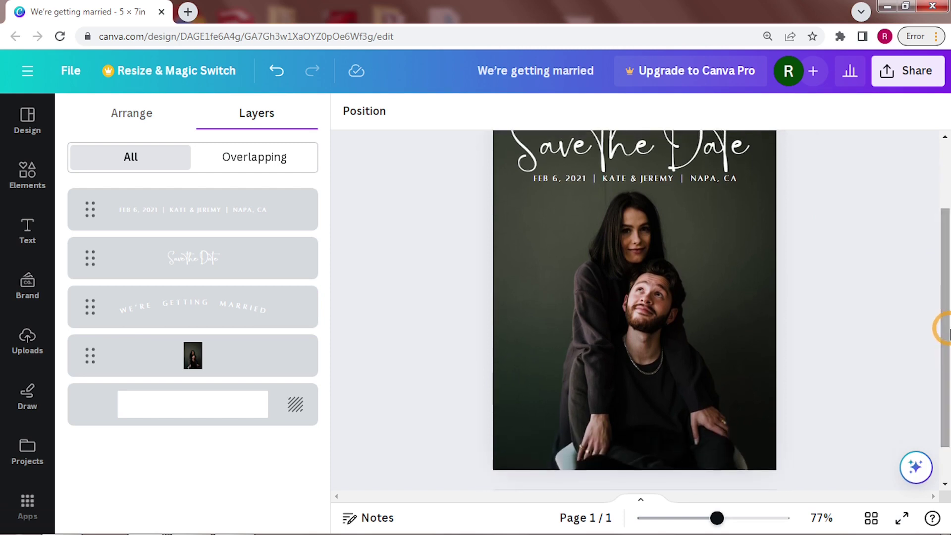
{"action": "key", "text": "t"}
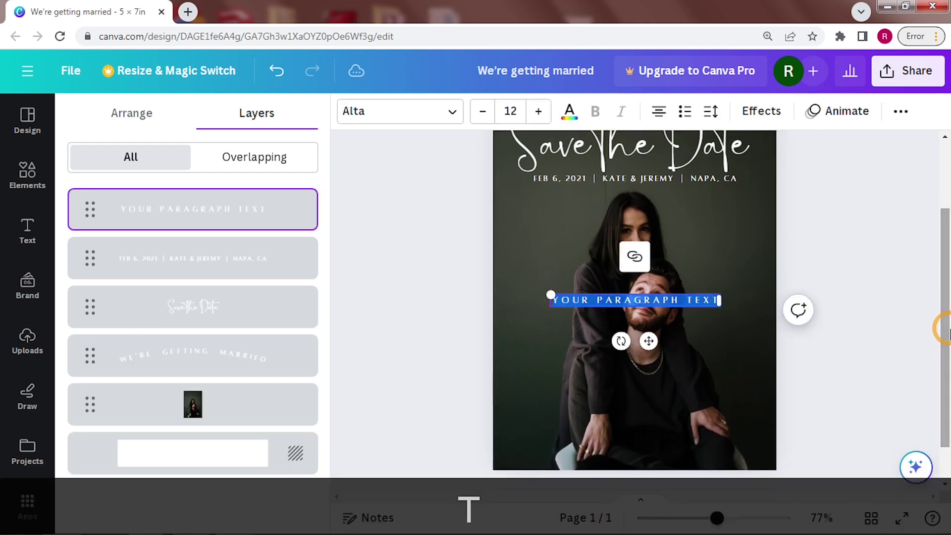
{"action": "type", "text": "FORMAL INVITATION TO FOLLOW"}
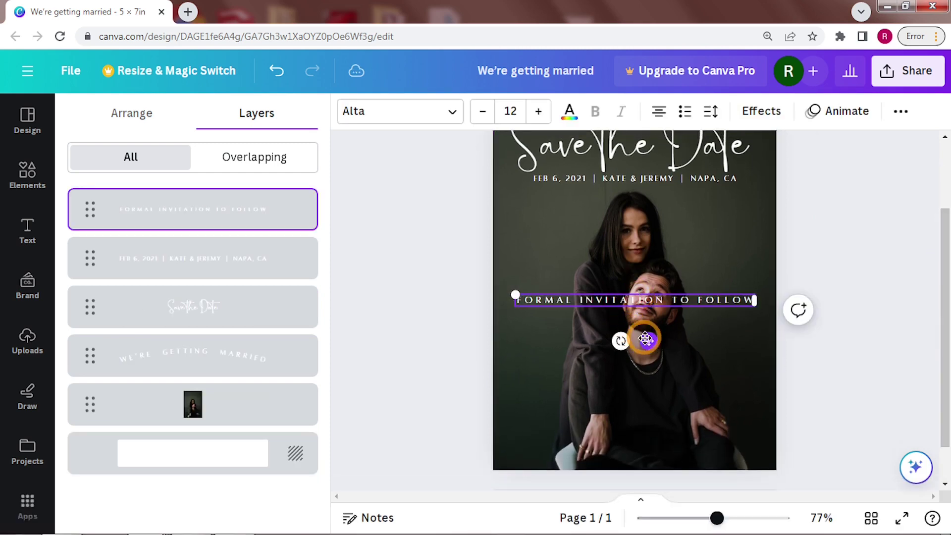
{"action": "left_click_drag", "start_coordinate": [643, 341], "coordinate": [653, 505]}
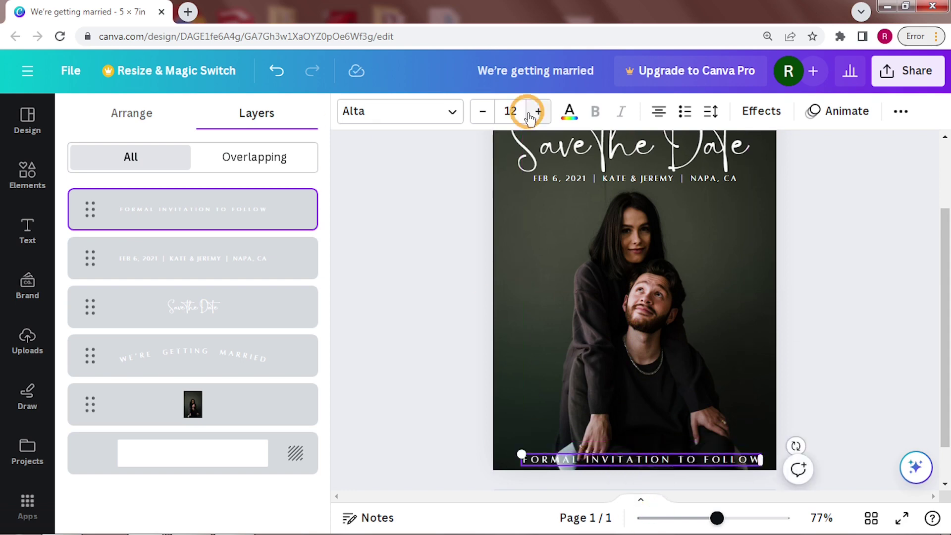
Reduce the formal-invitation line to font size 8 and set its letter spacing to 102
{"action": "left_click", "coordinate": [482, 111]}
{"action": "left_click", "coordinate": [482, 111]}
{"action": "left_click", "coordinate": [482, 113]}
{"action": "left_click", "coordinate": [483, 113]}
{"action": "left_click", "coordinate": [709, 115]}
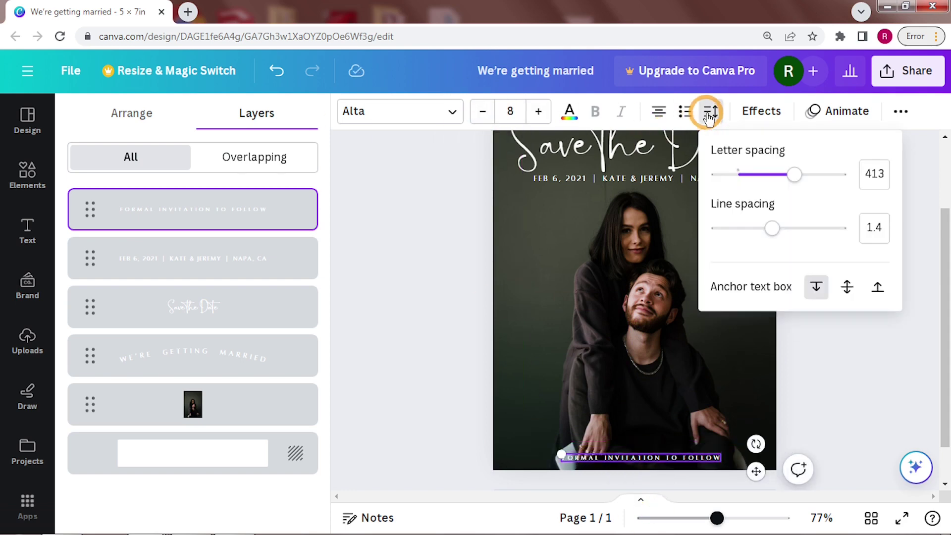
{"action": "left_click_drag", "start_coordinate": [793, 174], "coordinate": [748, 174]}
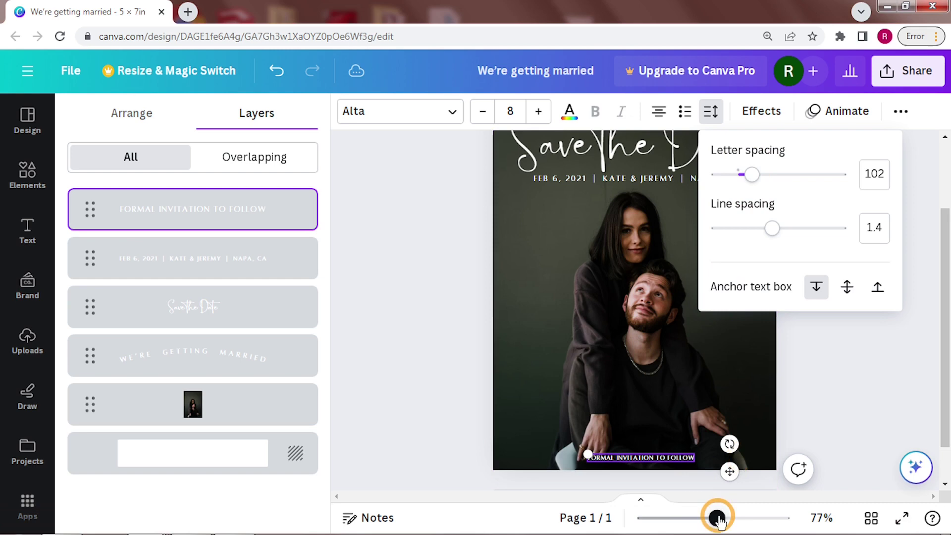
Raise the formal-invitation line to font size 9 and fine-tune its position just above the card's bottom edge
{"action": "left_click_drag", "start_coordinate": [717, 517], "coordinate": [739, 518]}
{"action": "scroll", "coordinate": [683, 395], "scroll_direction": "down", "scroll_amount": 5}
{"action": "left_click_drag", "start_coordinate": [660, 441], "coordinate": [660, 449]}
{"action": "left_click", "coordinate": [538, 111]}
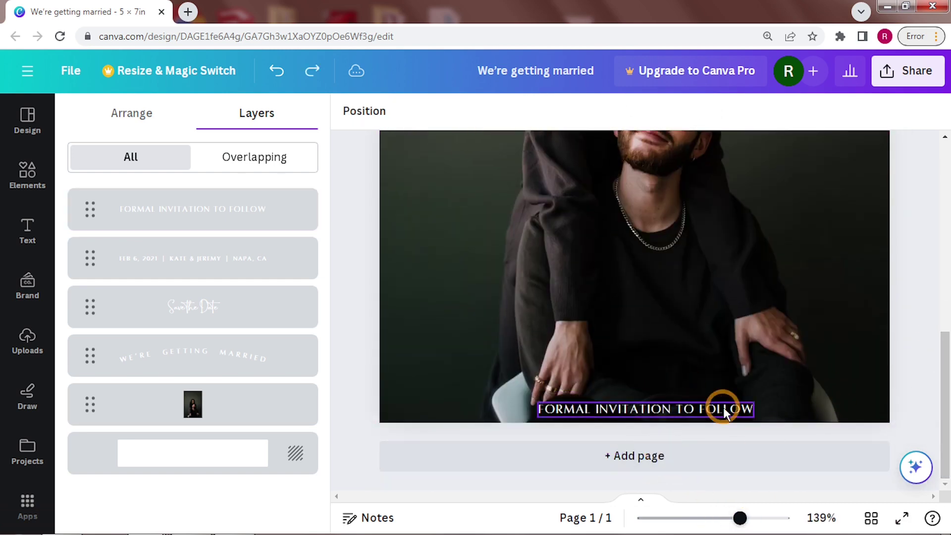
{"action": "left_click", "coordinate": [840, 311]}
{"action": "key", "text": "Up"}
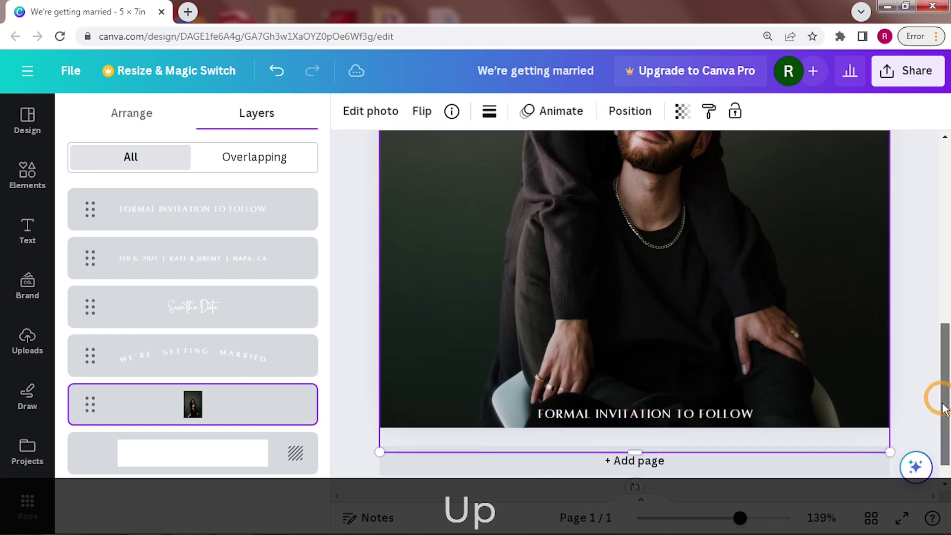
Change the "Save the Date" title's text colour to the pale pink #F0D5CF
{"action": "scroll", "coordinate": [934, 397], "scroll_direction": "up", "scroll_amount": 5}
{"action": "left_click", "coordinate": [675, 287]}
{"action": "left_click", "coordinate": [570, 113]}
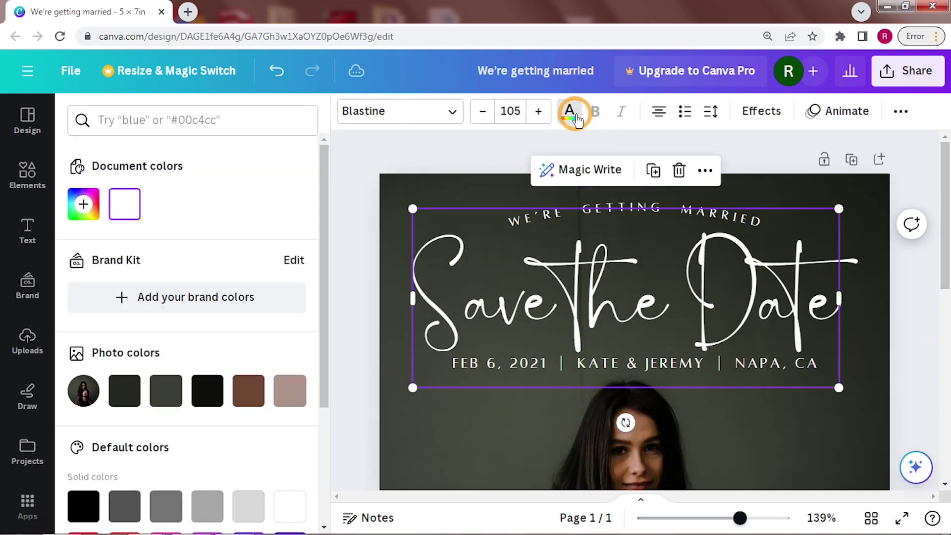
{"action": "left_click", "coordinate": [83, 204]}
{"action": "left_click", "coordinate": [178, 354]}
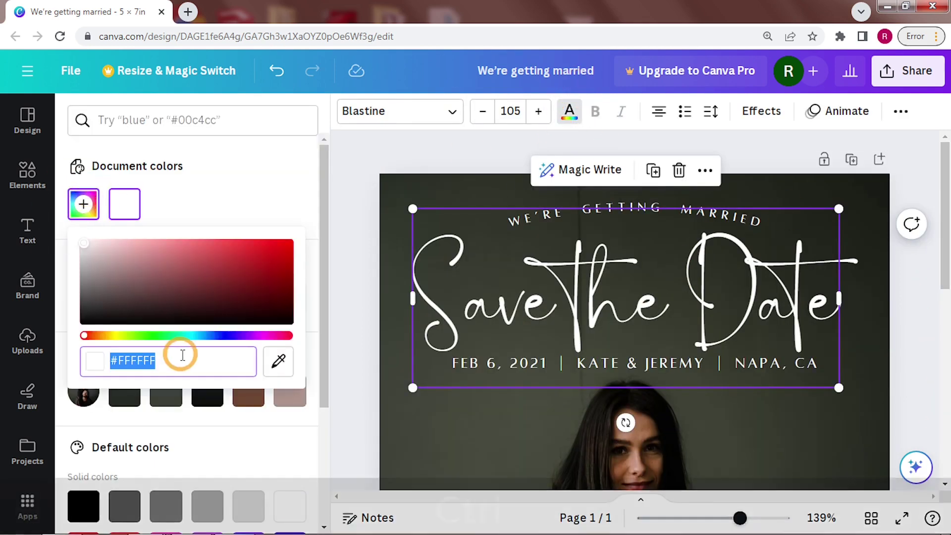
{"action": "type", "text": "#F0D5CF"}
{"action": "left_click", "coordinate": [350, 303]}
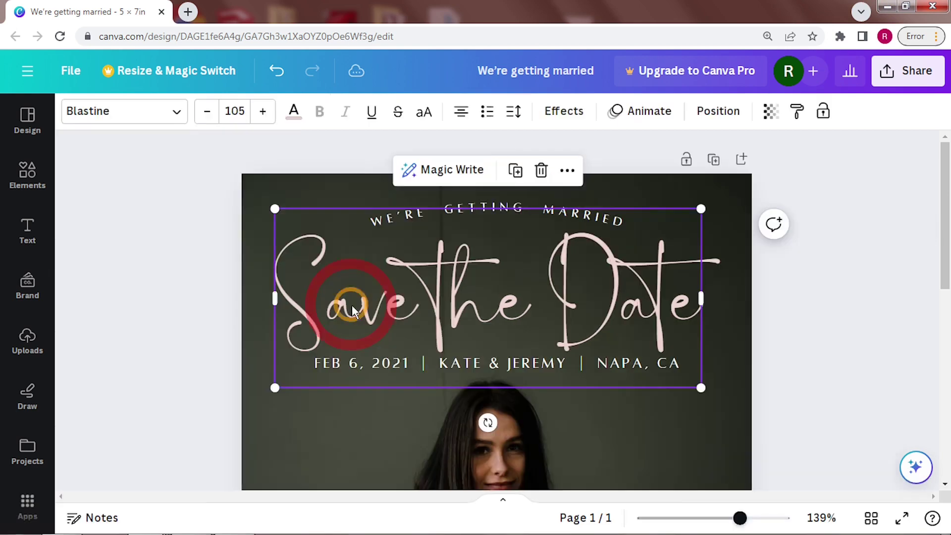
Apply the same pale pink document colour to the details line and the curved "We're getting married" line
{"action": "left_click", "coordinate": [428, 373]}
{"action": "left_click", "coordinate": [294, 111]}
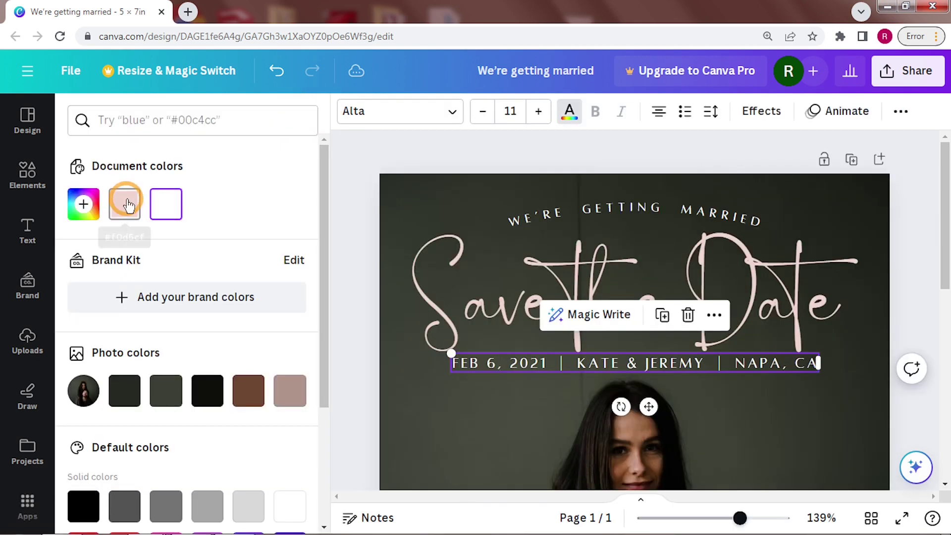
{"action": "left_click", "coordinate": [125, 204]}
{"action": "left_click", "coordinate": [599, 173]}
{"action": "left_click", "coordinate": [89, 108]}
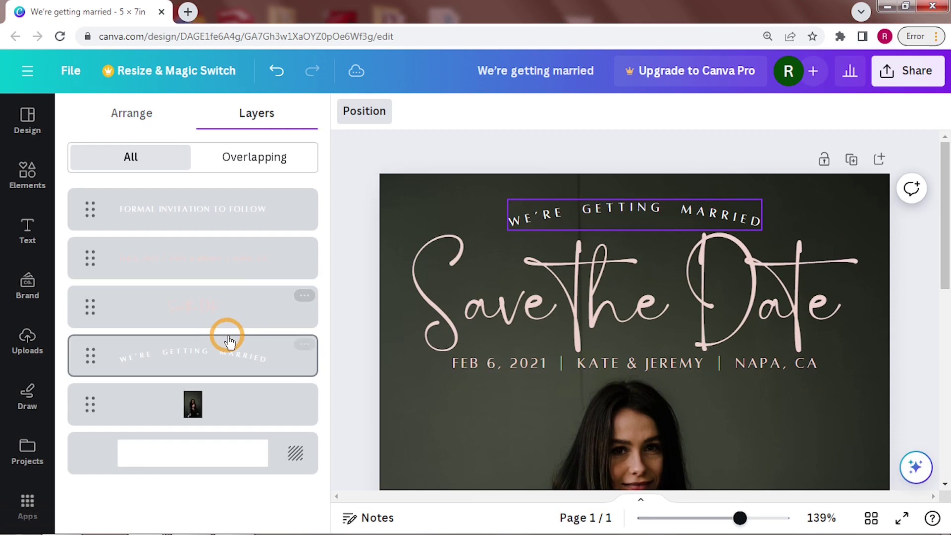
{"action": "left_click", "coordinate": [227, 333]}
{"action": "left_click", "coordinate": [569, 111]}
{"action": "left_click", "coordinate": [124, 213]}
Colour the formal-invitation line at the card's bottom with the same pale pink and view the whole card
{"action": "scroll", "coordinate": [573, 347], "scroll_direction": "down", "scroll_amount": 10}
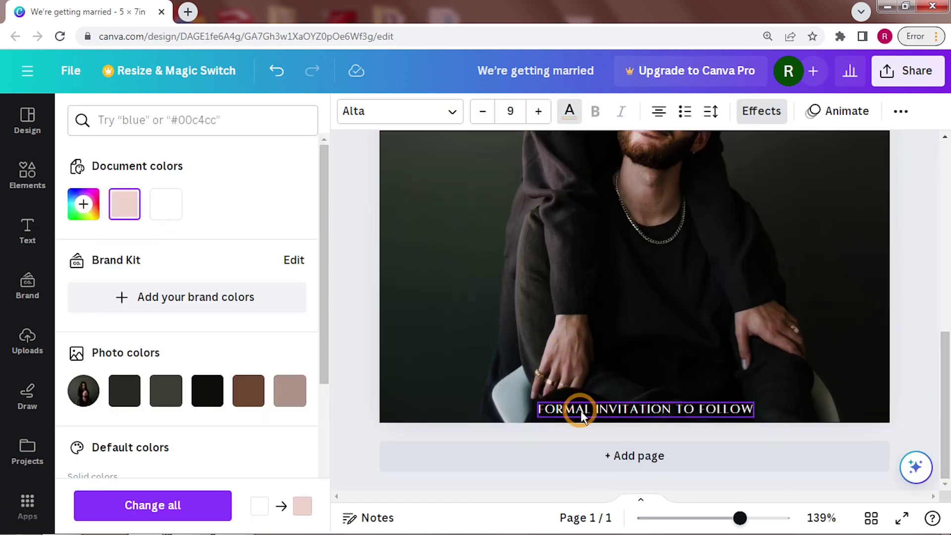
{"action": "left_click", "coordinate": [575, 409]}
{"action": "left_click", "coordinate": [125, 204]}
{"action": "left_click", "coordinate": [914, 366]}
{"action": "left_click_drag", "start_coordinate": [740, 518], "coordinate": [708, 517]}
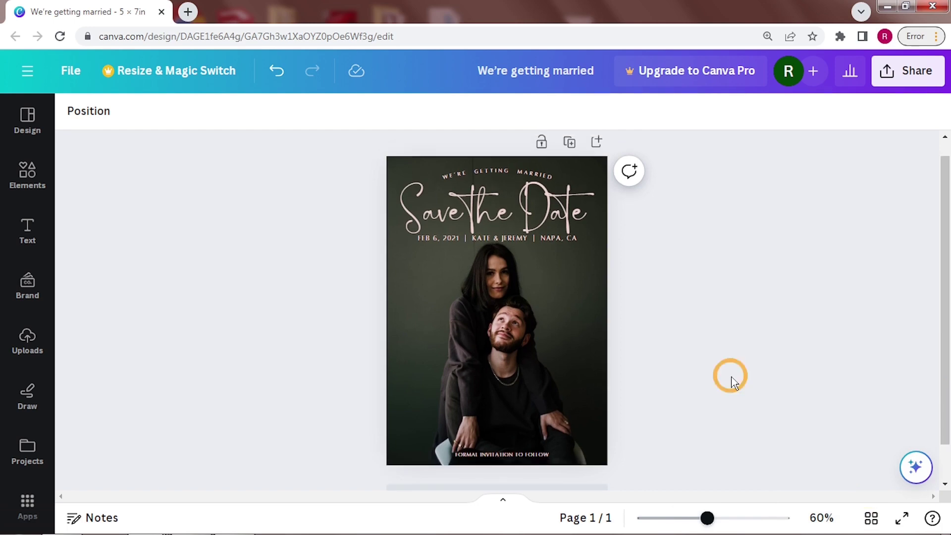
{"action": "scroll", "coordinate": [686, 459], "scroll_direction": "down", "scroll_amount": 1}
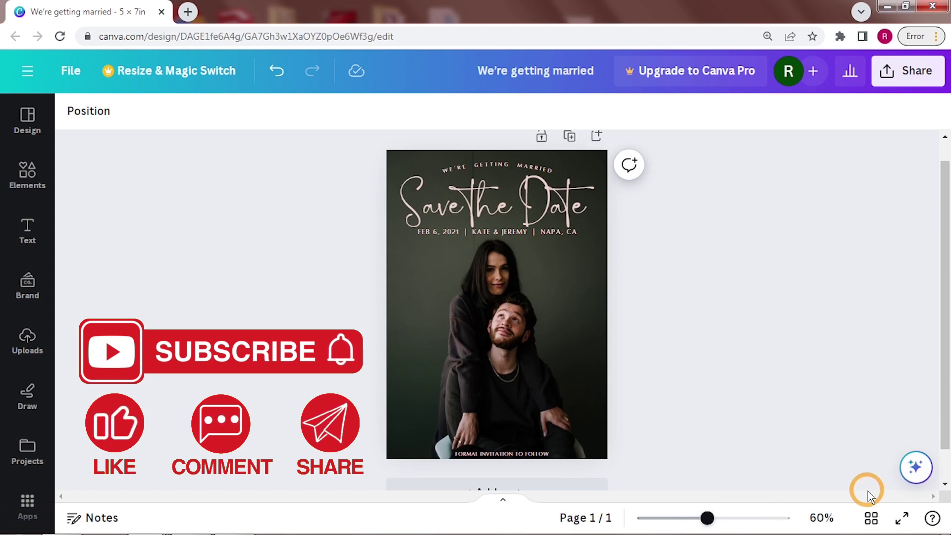
Duplicate the card page and delete the couple photo from the copy
{"action": "left_click", "coordinate": [547, 261]}
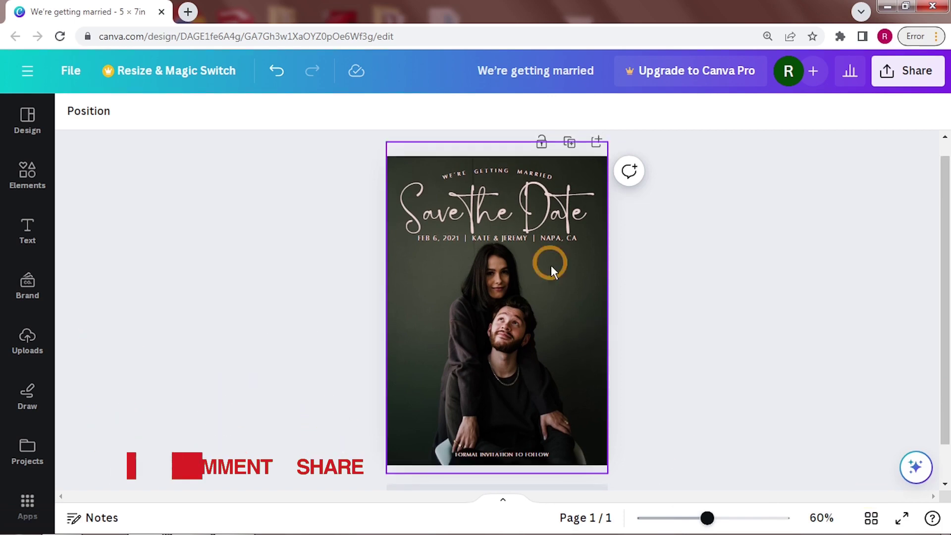
{"action": "left_click", "coordinate": [569, 143]}
{"action": "left_click", "coordinate": [503, 371]}
{"action": "key", "text": "Delete"}
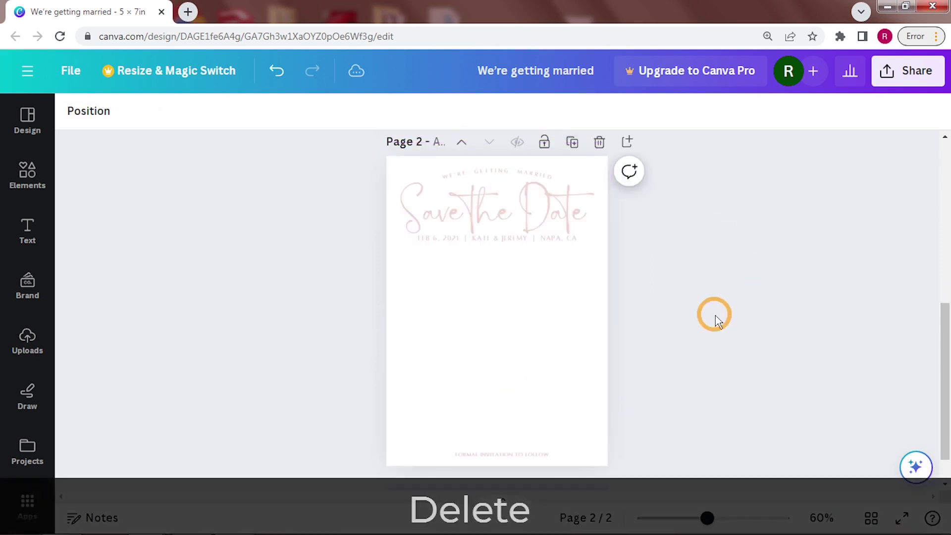
Insert the uploaded photo of the couple standing by the water on page 2, behind the text
{"action": "left_click_drag", "start_coordinate": [713, 314], "coordinate": [319, 145]}
{"action": "left_click", "coordinate": [501, 287]}
{"action": "left_click", "coordinate": [27, 342]}
{"action": "left_click", "coordinate": [132, 278]}
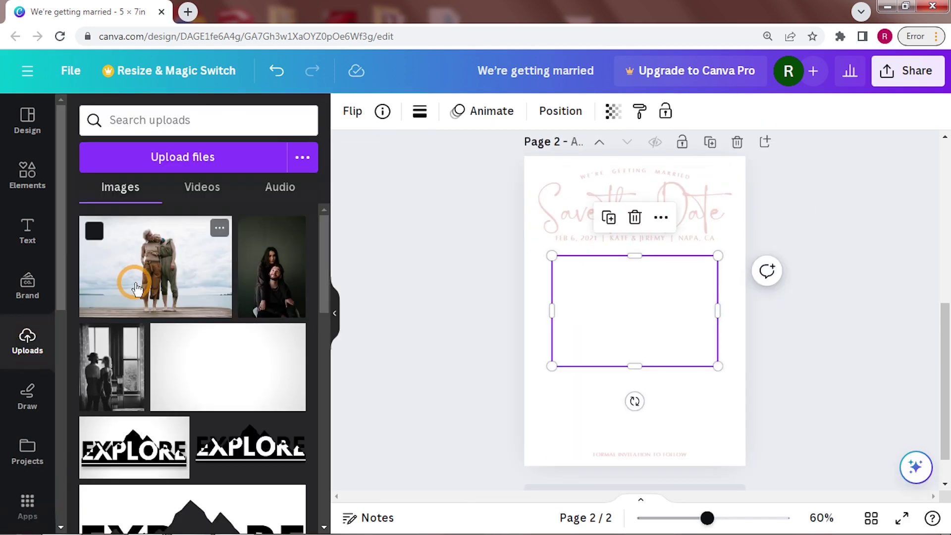
{"action": "left_click", "coordinate": [361, 276]}
{"action": "left_click", "coordinate": [542, 333]}
Enlarge the waterside photo to fill page 2 and position it so the couple stands below the heading
{"action": "left_click_drag", "start_coordinate": [580, 367], "coordinate": [735, 467]}
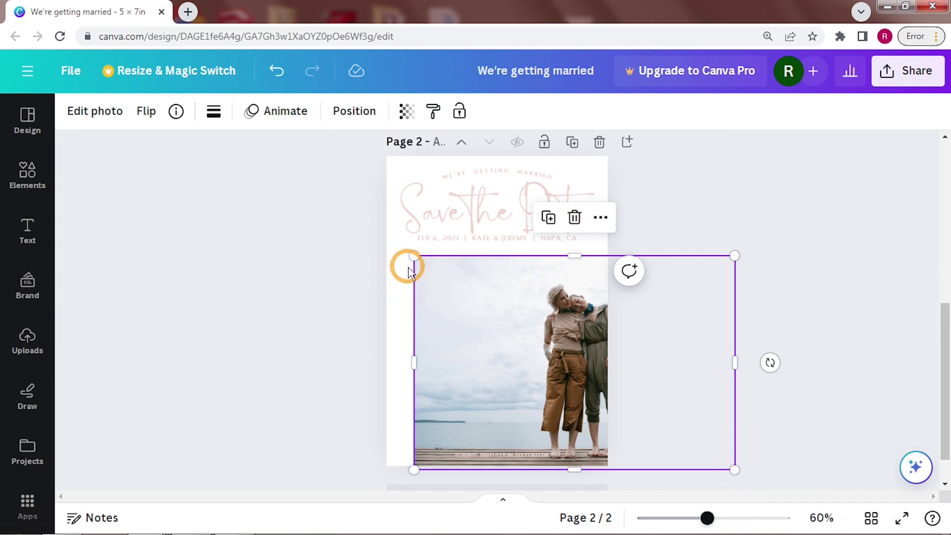
{"action": "left_click_drag", "start_coordinate": [414, 257], "coordinate": [198, 133]}
{"action": "left_click_drag", "start_coordinate": [445, 352], "coordinate": [444, 394]}
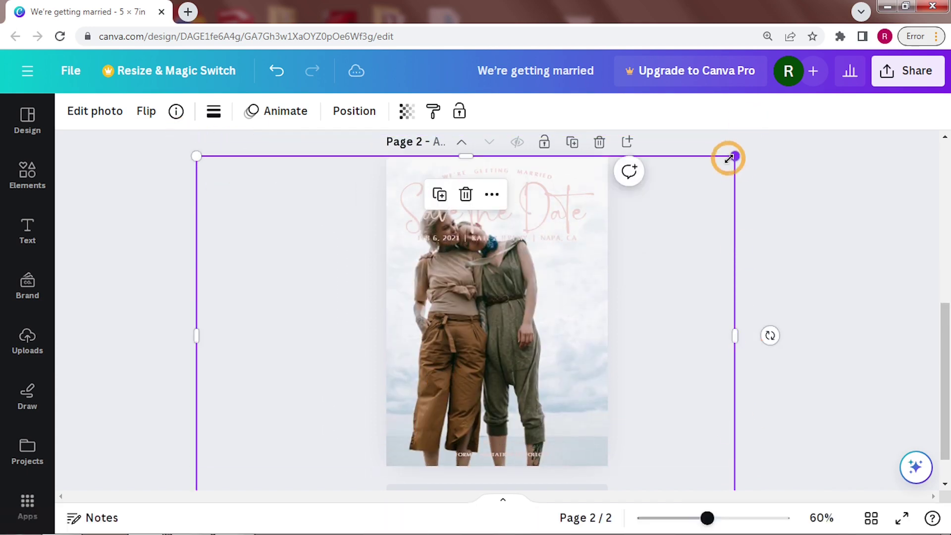
{"action": "left_click_drag", "start_coordinate": [731, 156], "coordinate": [860, 74]}
{"action": "left_click_drag", "start_coordinate": [688, 214], "coordinate": [617, 291]}
Move page 2's grouped heading text up and to the right and shrink it to clear the couple's faces
{"action": "left_click_drag", "start_coordinate": [707, 518], "coordinate": [736, 518]}
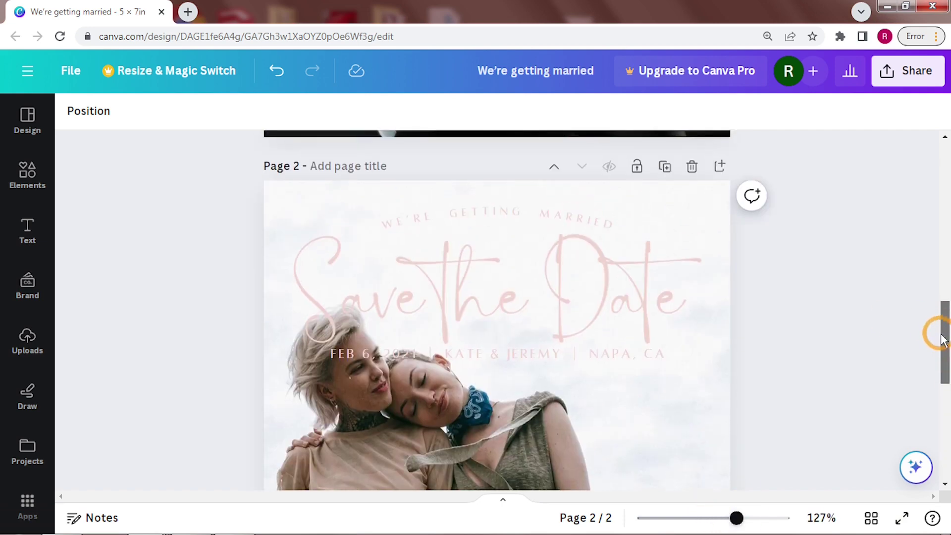
{"action": "scroll", "coordinate": [935, 333], "scroll_direction": "down", "scroll_amount": 1}
{"action": "left_click", "coordinate": [323, 327]}
{"action": "left_click_drag", "start_coordinate": [322, 327], "coordinate": [388, 295]}
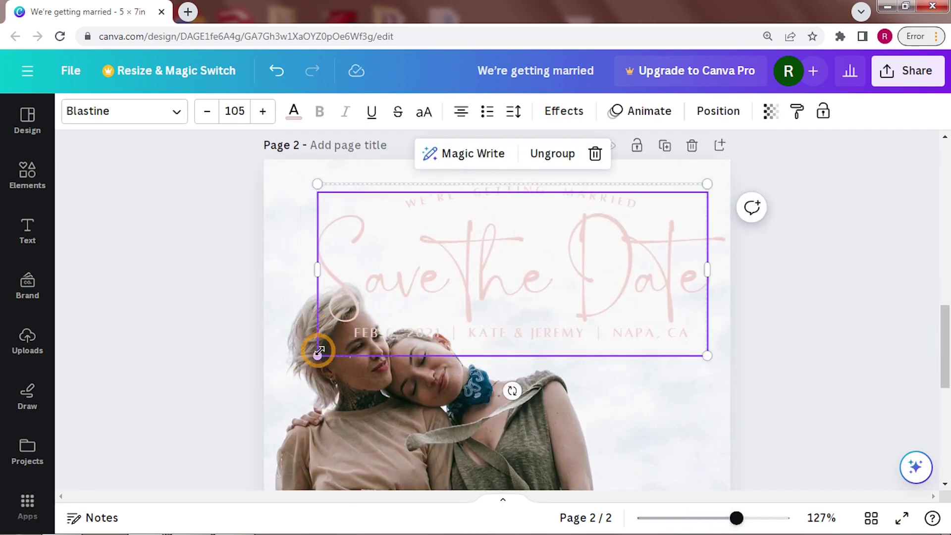
{"action": "left_click_drag", "start_coordinate": [318, 352], "coordinate": [360, 333]}
Recolour page 2's heading text with the near-black photo colour #0d0e0c and ungroup it
{"action": "left_click", "coordinate": [296, 111]}
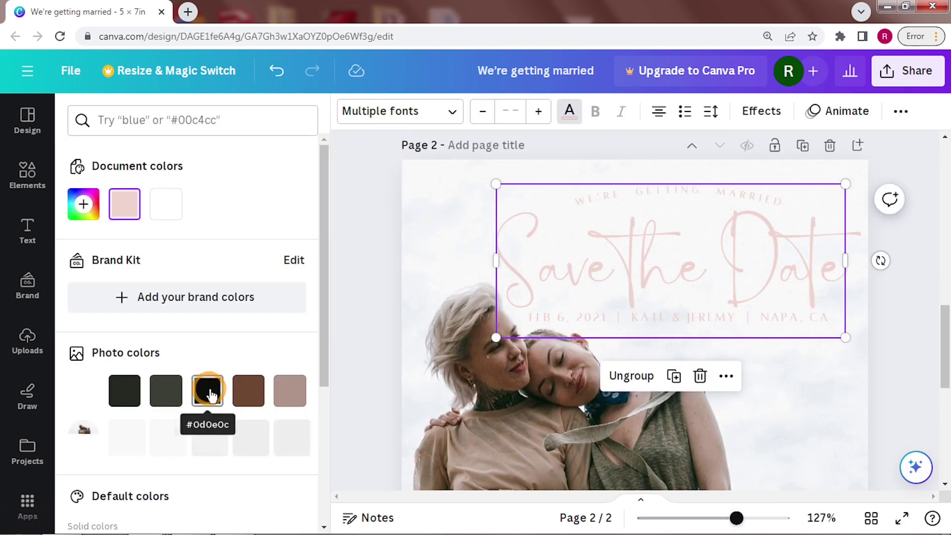
{"action": "left_click", "coordinate": [206, 388]}
{"action": "left_click", "coordinate": [823, 339]}
{"action": "left_click", "coordinate": [823, 339]}
{"action": "left_click", "coordinate": [513, 203]}
{"action": "left_click", "coordinate": [571, 155]}
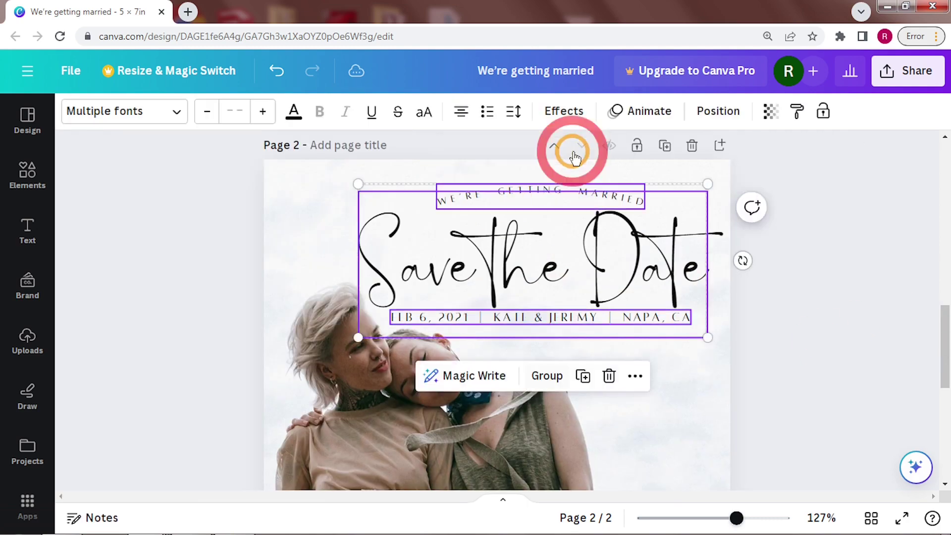
{"action": "left_click", "coordinate": [560, 174]}
Increase the curved "We're getting married" line on page 2 to font size 10.1
{"action": "left_click", "coordinate": [556, 186]}
{"action": "left_click", "coordinate": [263, 112]}
{"action": "left_click", "coordinate": [263, 112]}
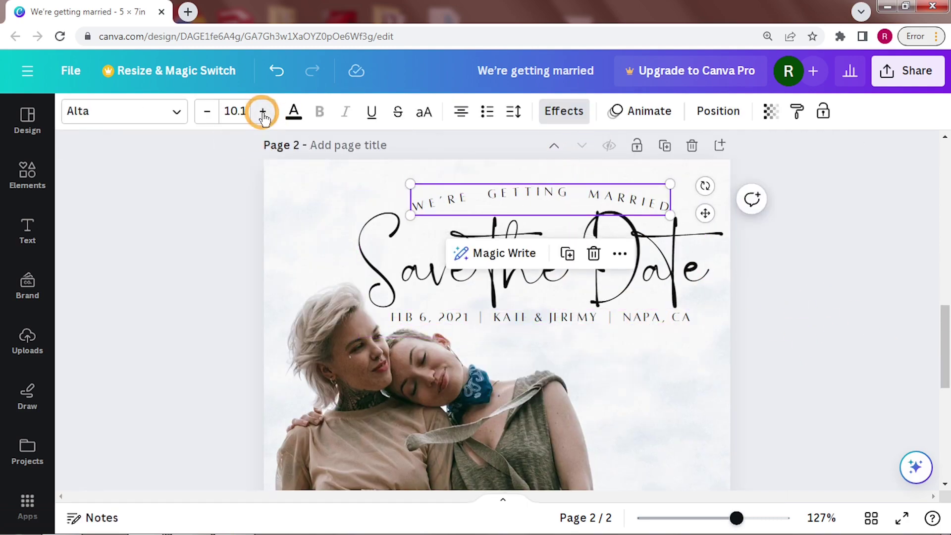
{"action": "left_click", "coordinate": [212, 111]}
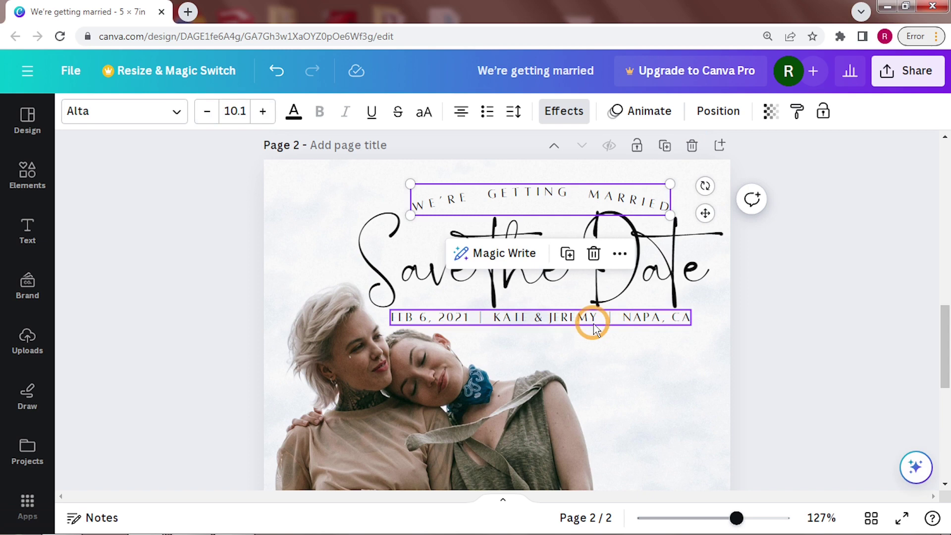
Set page 2's details line to letter spacing 35 and font size 12.8, and widen its text box
{"action": "left_click", "coordinate": [594, 327]}
{"action": "left_click", "coordinate": [513, 111]}
{"action": "left_click", "coordinate": [561, 181]}
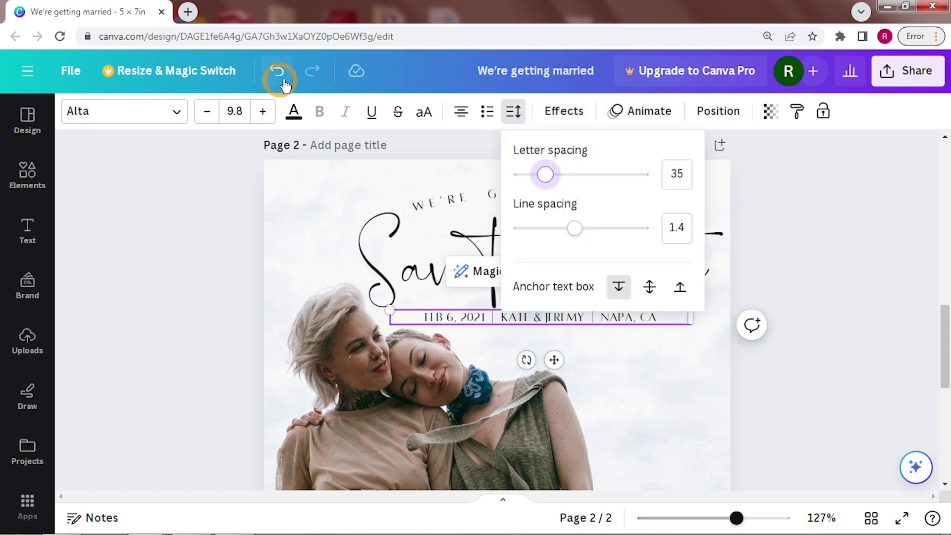
{"action": "left_click", "coordinate": [263, 112]}
{"action": "left_click", "coordinate": [263, 112]}
{"action": "left_click_drag", "start_coordinate": [690, 331], "coordinate": [706, 320]}
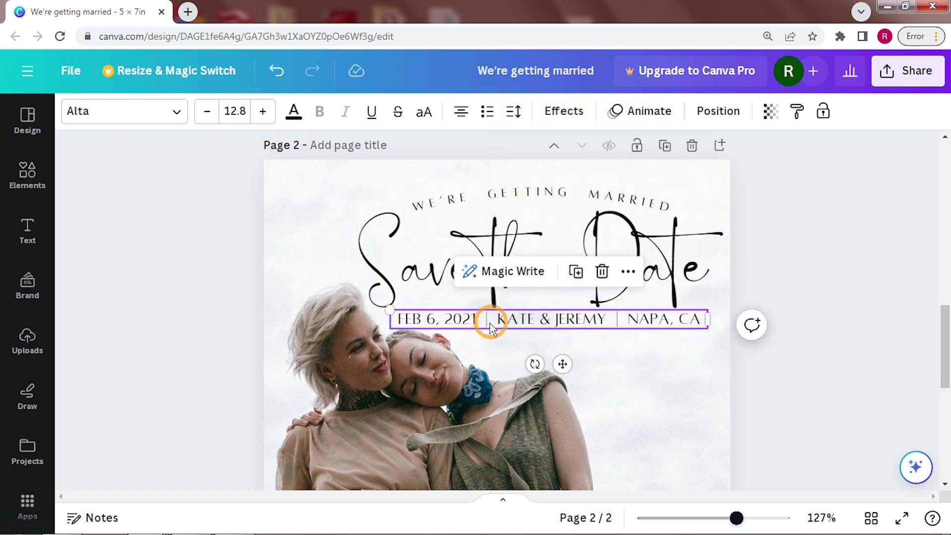
Shift page 2's details line slightly left, replace the second first name, and remove the extra spaces around the vertical bars
{"action": "left_click_drag", "start_coordinate": [560, 363], "coordinate": [551, 363]}
{"action": "type", "text": "KATIE"}
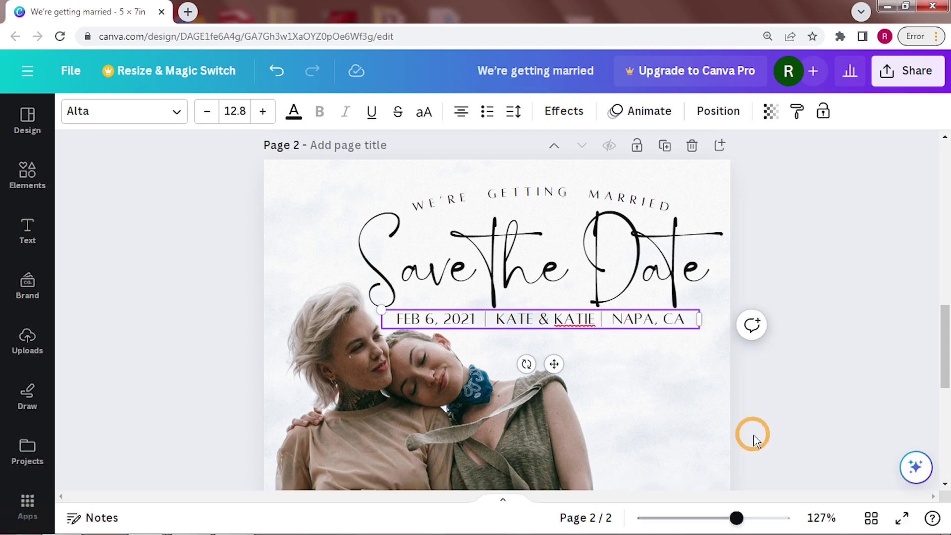
{"action": "key", "text": "Right"}
{"action": "key", "text": "Delete"}
{"action": "left_click", "coordinate": [492, 319]}
{"action": "key", "text": "Delete"}
{"action": "left_click", "coordinate": [481, 320]}
{"action": "key", "text": "Delete"}
{"action": "key", "text": "Escape"}
{"action": "left_click", "coordinate": [530, 186]}
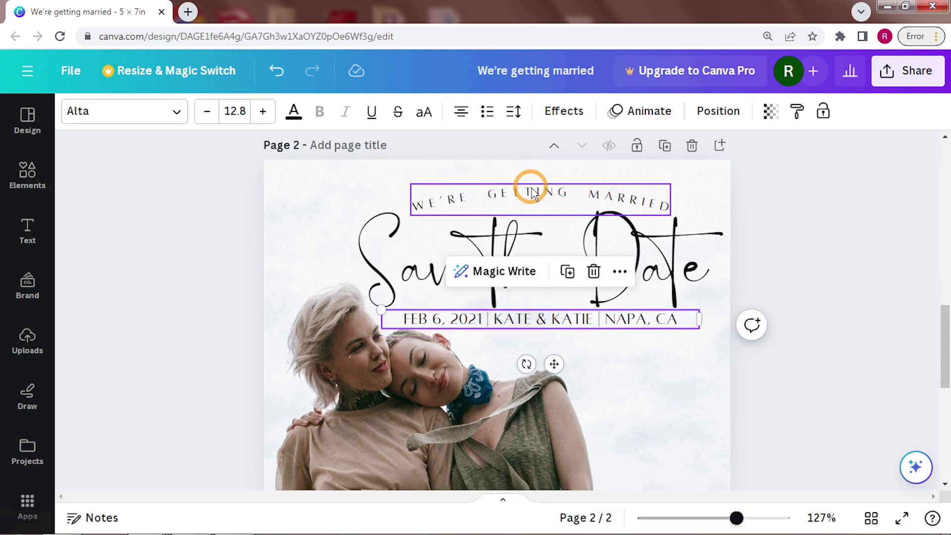
Move page 2's "FORMAL INVITATION TO FOLLOW" line up to sit directly beneath the details line
{"action": "left_click", "coordinate": [871, 269]}
{"action": "scroll", "coordinate": [482, 303], "scroll_direction": "up", "scroll_amount": 4}
{"action": "left_click_drag", "start_coordinate": [482, 303], "coordinate": [520, 245]}
Recolor page 2's "FORMAL INVITATION TO FOLLOW" line black and set its letter spacing to about 51
{"action": "left_click", "coordinate": [569, 111]}
{"action": "left_click", "coordinate": [166, 203]}
{"action": "left_click", "coordinate": [125, 204]}
{"action": "left_click", "coordinate": [710, 111]}
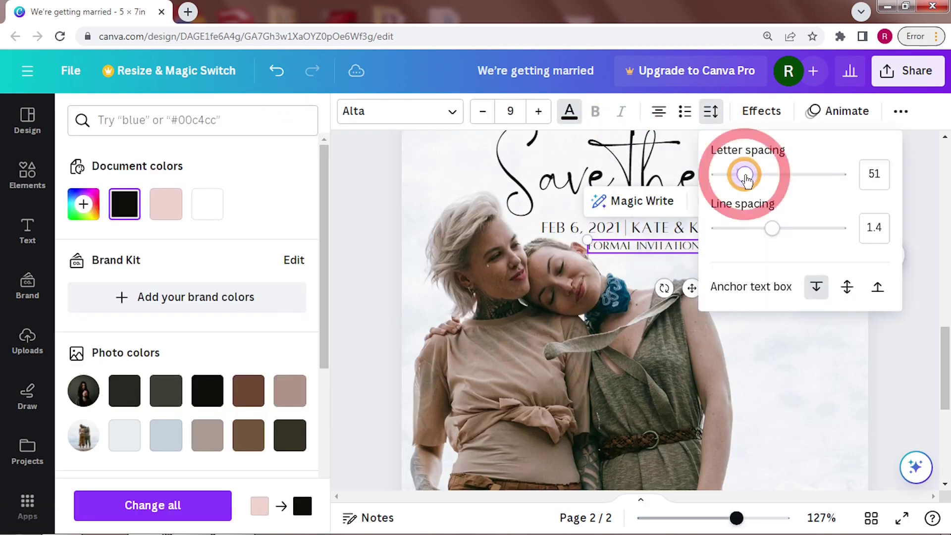
{"action": "left_click", "coordinate": [945, 376]}
{"action": "key", "text": "Escape"}
Shrink page 2's "Save the Date" heading slightly and keep it centered between the curved line and the details line
{"action": "scroll", "coordinate": [537, 237], "scroll_direction": "up", "scroll_amount": 1}
{"action": "left_click", "coordinate": [540, 235]}
{"action": "left_click_drag", "start_coordinate": [358, 311], "coordinate": [373, 304]}
{"action": "left_click_drag", "start_coordinate": [570, 226], "coordinate": [560, 227]}
{"action": "left_click", "coordinate": [781, 306]}
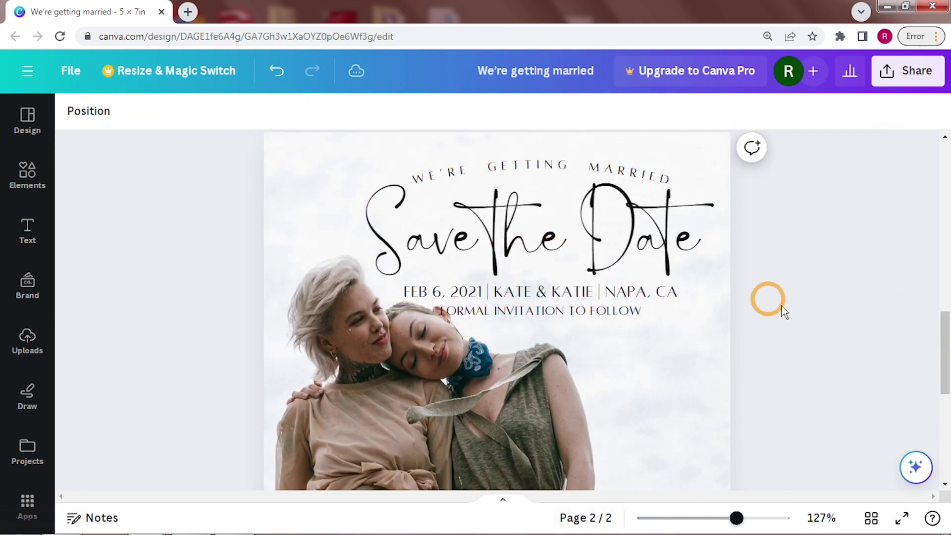
Nudge page 2's details line and "FORMAL INVITATION TO FOLLOW" line up closer to the "Save the Date" heading
{"action": "left_click", "coordinate": [582, 292]}
{"action": "key", "text": "Up"}
{"action": "key", "text": "Up"}
{"action": "key", "text": "Up"}
{"action": "key", "text": "Up"}
{"action": "key", "text": "Up"}
{"action": "key", "text": "Up"}
{"action": "left_click", "coordinate": [584, 310]}
{"action": "key", "text": "Up"}
{"action": "key", "text": "Up"}
{"action": "key", "text": "Up"}
{"action": "key", "text": "Up"}
{"action": "key", "text": "Up"}
{"action": "key", "text": "Up"}
{"action": "key", "text": "Up"}
{"action": "key", "text": "Up"}
{"action": "left_click", "coordinate": [787, 416]}
Select all four text lines on page 2 and shift them together slightly up and left
{"action": "left_click", "coordinate": [557, 169]}
{"action": "left_click", "coordinate": [557, 237], "text": "shift"}
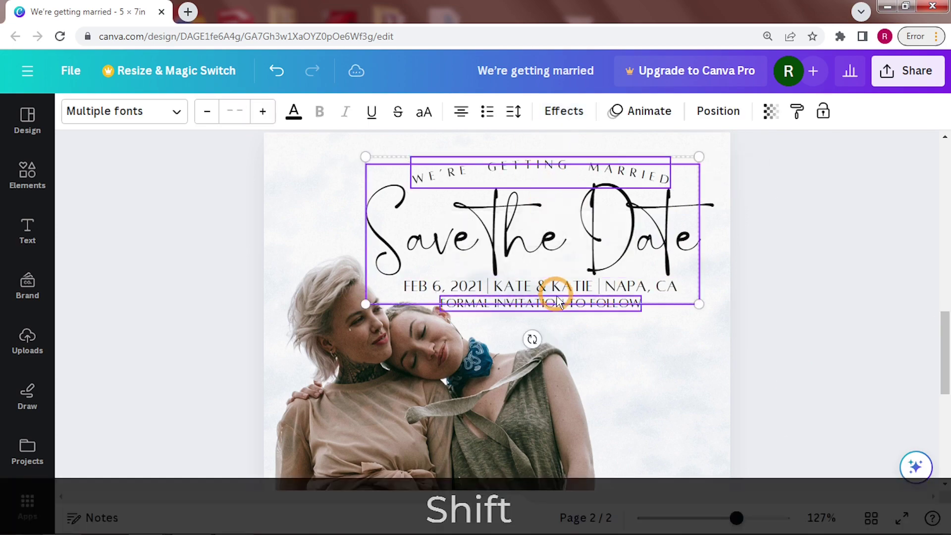
{"action": "left_click", "coordinate": [556, 301], "text": "shift"}
{"action": "left_click", "coordinate": [554, 283], "text": "shift"}
{"action": "scroll", "coordinate": [541, 298], "scroll_direction": "up", "scroll_amount": 1}
{"action": "left_click_drag", "start_coordinate": [545, 236], "coordinate": [541, 227]}
{"action": "left_click", "coordinate": [835, 424]}
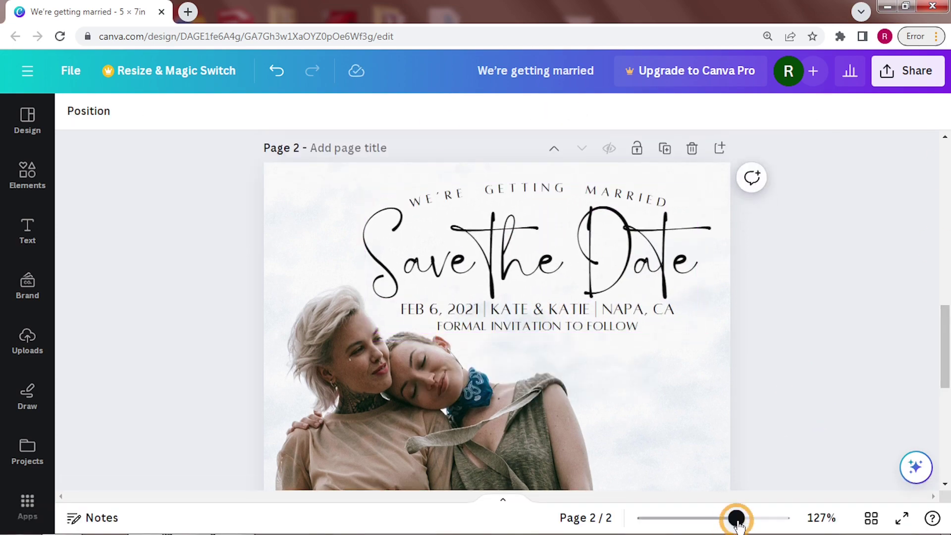
Enlarge page 2's couple photo slightly and reposition it within the page
{"action": "left_click_drag", "start_coordinate": [736, 518], "coordinate": [700, 518]}
{"action": "left_click", "coordinate": [498, 360]}
{"action": "left_click_drag", "start_coordinate": [758, 170], "coordinate": [789, 149]}
{"action": "left_click_drag", "start_coordinate": [485, 308], "coordinate": [477, 328]}
{"action": "left_click", "coordinate": [816, 387]}
Fine-tune the vertical position of page 2's "FORMAL INVITATION TO FOLLOW" line beneath the details line
{"action": "left_click_drag", "start_coordinate": [701, 518], "coordinate": [735, 518]}
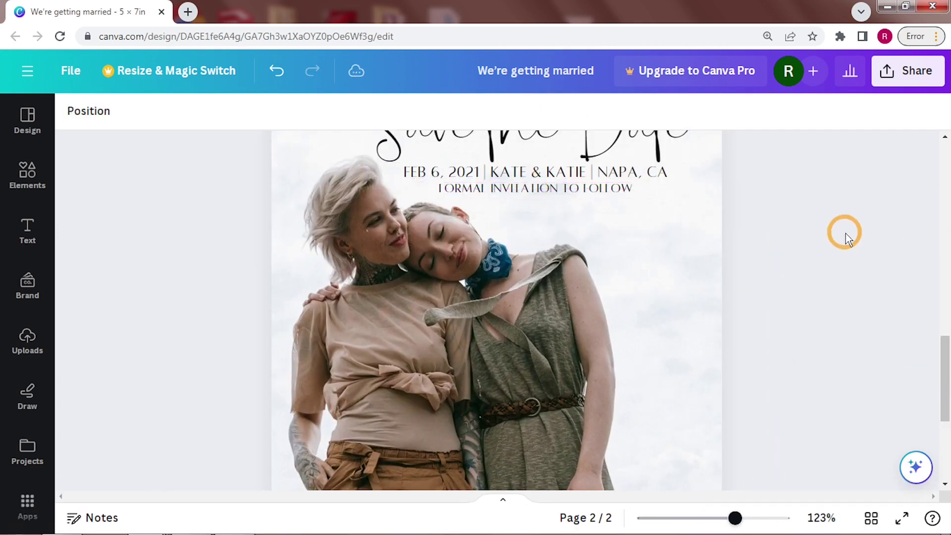
{"action": "left_click", "coordinate": [541, 190]}
{"action": "key", "text": "Up"}
{"action": "left_click_drag", "start_coordinate": [541, 195], "coordinate": [541, 200]}
{"action": "left_click", "coordinate": [688, 448]}
{"action": "mouse_move", "coordinate": [734, 517]}
{"action": "left_mouse_down"}
{"action": "mouse_move", "coordinate": [748, 518]}
{"action": "mouse_move", "coordinate": [726, 517]}
{"action": "left_mouse_up"}
{"action": "left_click_drag", "start_coordinate": [946, 384], "coordinate": [948, 368]}
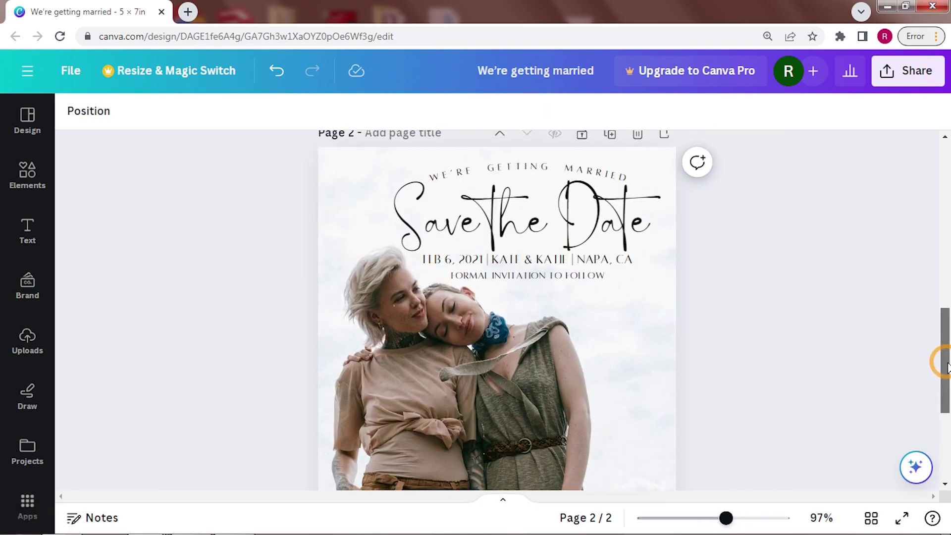
{"action": "scroll", "coordinate": [946, 366], "scroll_direction": "down", "scroll_amount": 4}
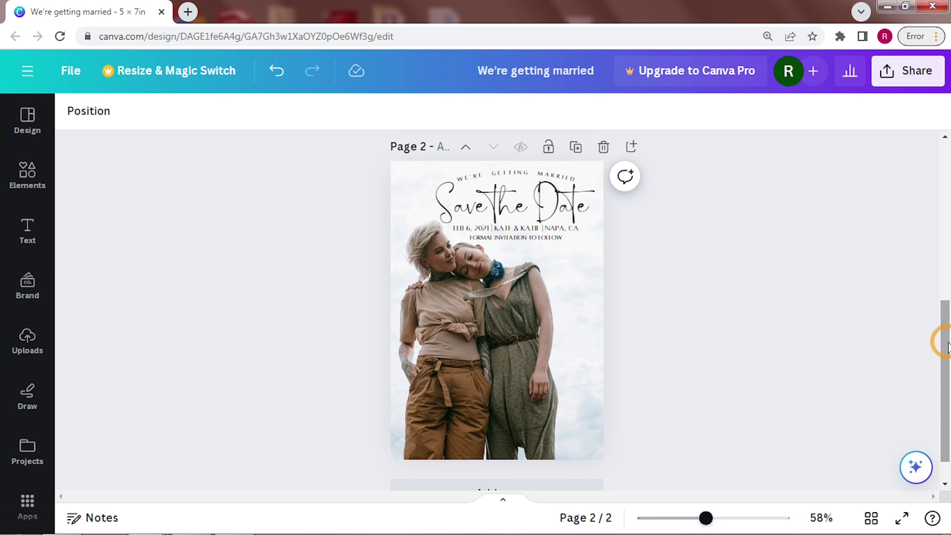
Duplicate page 1 and replace the copy's photo with the uploaded black-and-white photo of the couple by the window
{"action": "left_click_drag", "start_coordinate": [946, 324], "coordinate": [920, 176]}
{"action": "left_click", "coordinate": [576, 141]}
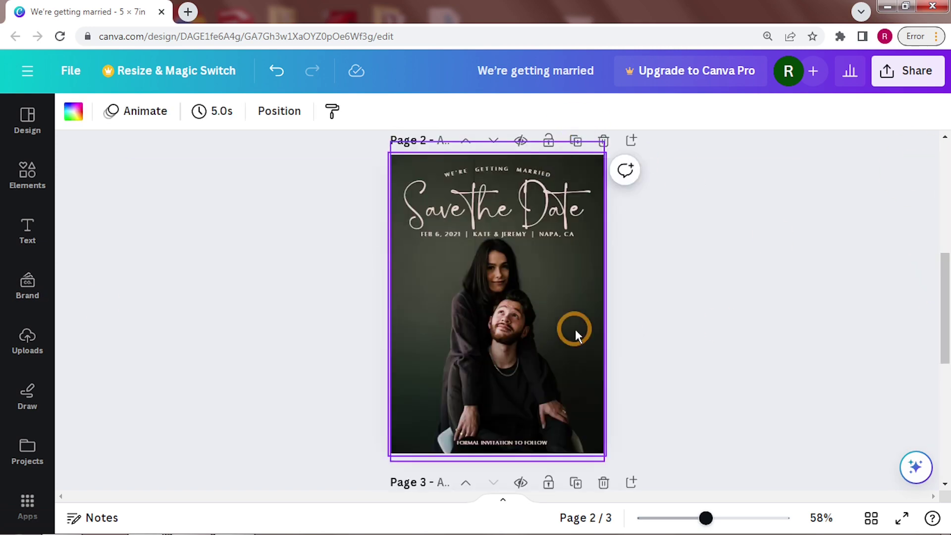
{"action": "left_click", "coordinate": [572, 329]}
{"action": "key", "text": "Delete"}
{"action": "left_click", "coordinate": [27, 341]}
{"action": "left_click", "coordinate": [99, 383]}
{"action": "left_click", "coordinate": [334, 313]}
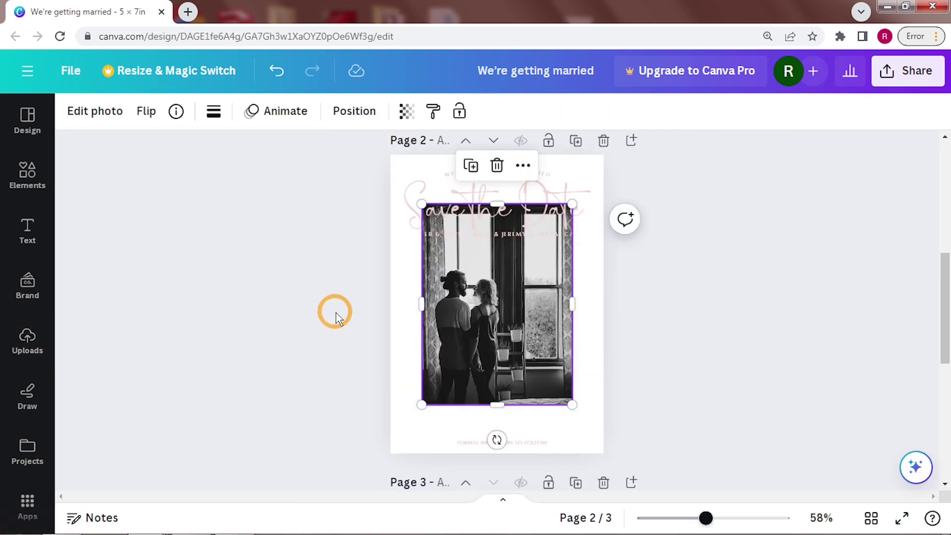
Enlarge and reposition the black-and-white photo on page 2 so it covers the whole page with the couple centered
{"action": "left_click_drag", "start_coordinate": [572, 404], "coordinate": [628, 442]}
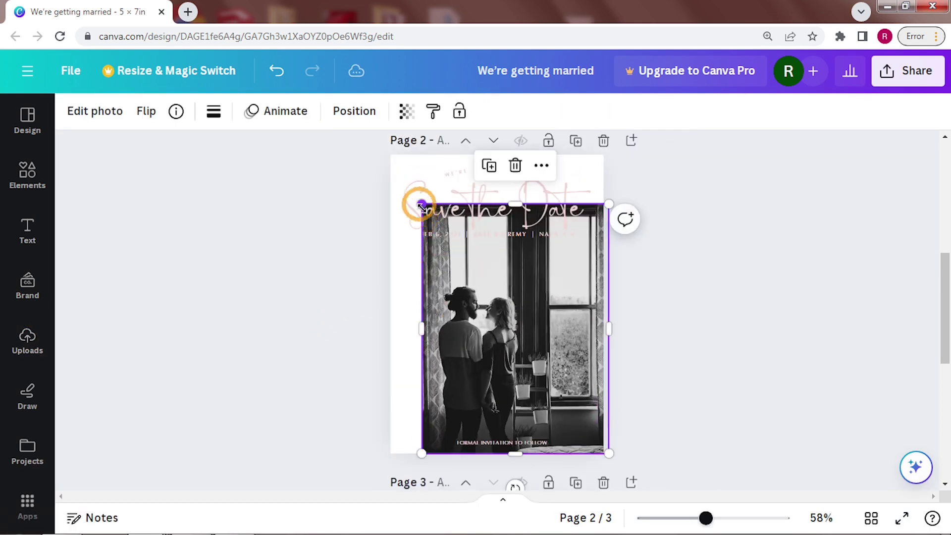
{"action": "left_click_drag", "start_coordinate": [421, 205], "coordinate": [354, 117]}
{"action": "left_click_drag", "start_coordinate": [609, 453], "coordinate": [651, 492]}
{"action": "left_click_drag", "start_coordinate": [531, 394], "coordinate": [562, 384]}
{"action": "left_click_drag", "start_coordinate": [945, 351], "coordinate": [946, 324]}
{"action": "left_click_drag", "start_coordinate": [678, 192], "coordinate": [800, 131]}
{"action": "left_click_drag", "start_coordinate": [943, 287], "coordinate": [940, 313]}
{"action": "left_click", "coordinate": [526, 317]}
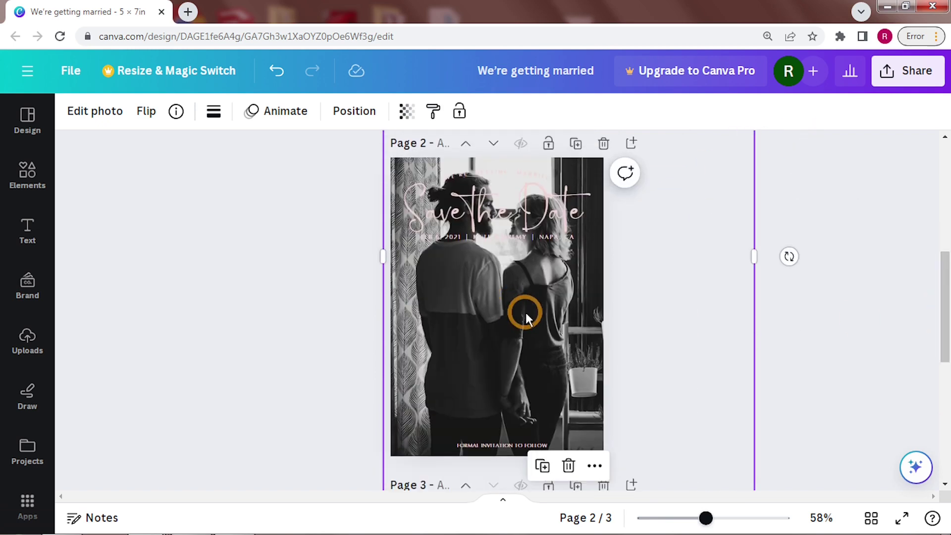
{"action": "left_click_drag", "start_coordinate": [527, 317], "coordinate": [528, 313]}
{"action": "left_click", "coordinate": [844, 312]}
Group page 2's curved line, "Save the Date" heading and details line, and move them down over the photo's lower part
{"action": "left_click_drag", "start_coordinate": [683, 271], "coordinate": [322, 140]}
{"action": "left_click", "coordinate": [507, 282]}
{"action": "left_click_drag", "start_coordinate": [510, 203], "coordinate": [520, 393]}
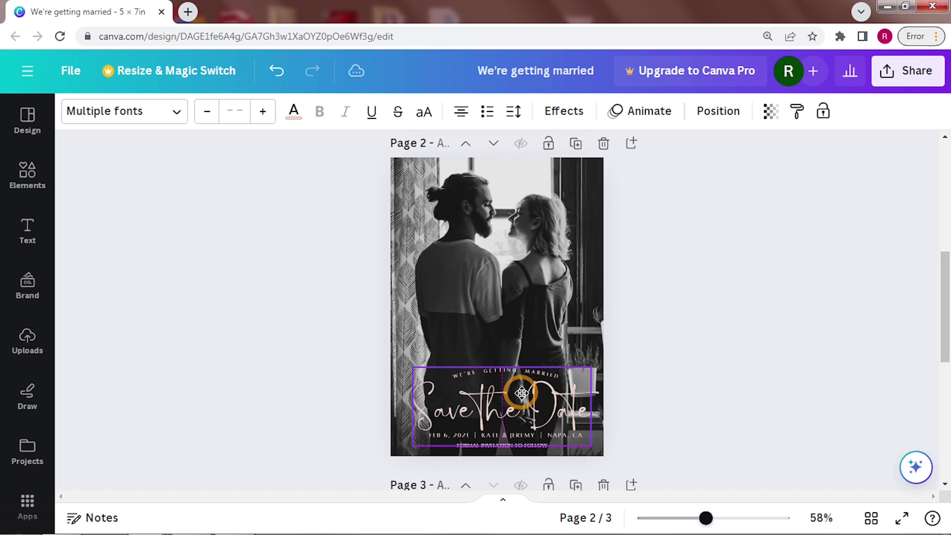
{"action": "left_click", "coordinate": [692, 399]}
Shift page 2's grouped text left to the middle and center the "FORMAL INVITATION TO FOLLOW" line horizontally on the page
{"action": "left_click_drag", "start_coordinate": [706, 518], "coordinate": [732, 517]}
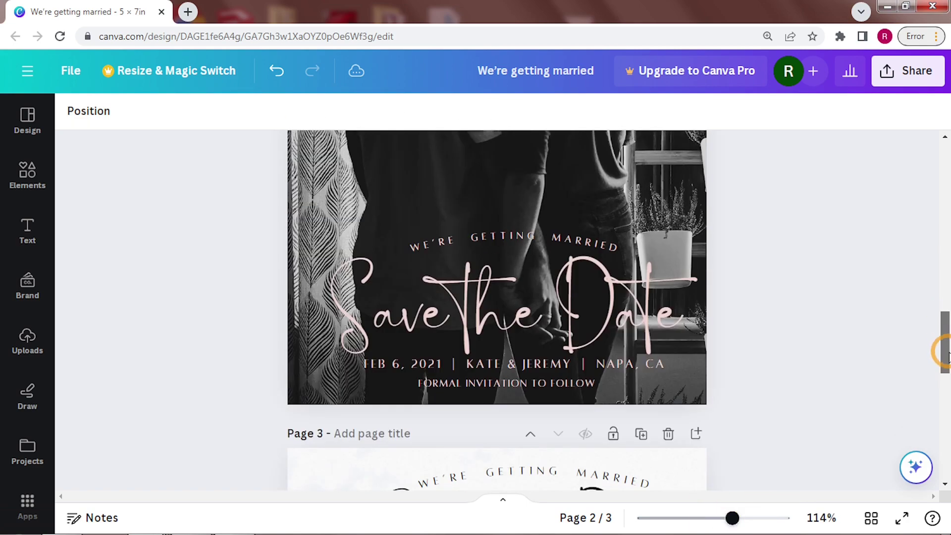
{"action": "left_click", "coordinate": [522, 293]}
{"action": "left_click_drag", "start_coordinate": [522, 293], "coordinate": [521, 288]}
{"action": "left_click", "coordinate": [555, 380]}
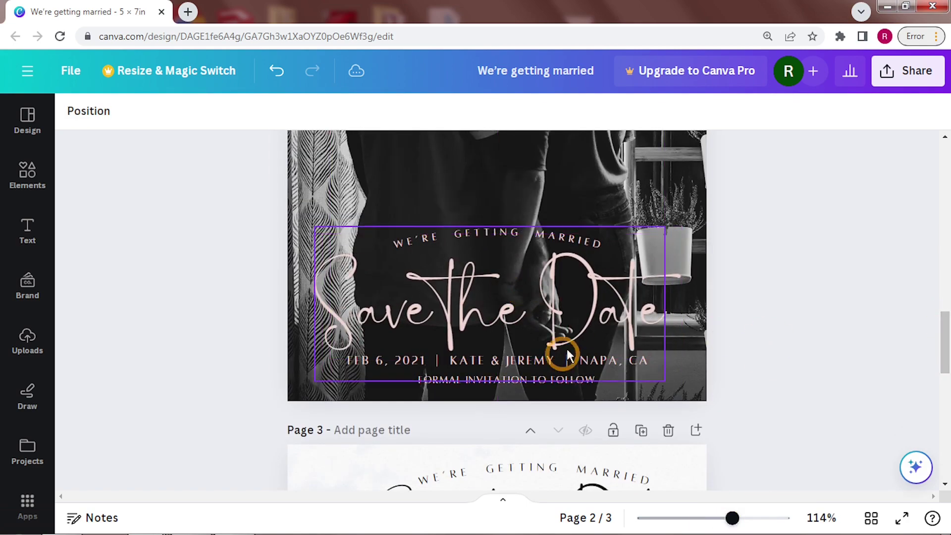
{"action": "left_click", "coordinate": [696, 119]}
{"action": "left_click", "coordinate": [161, 113]}
{"action": "left_click", "coordinate": [243, 273]}
{"action": "left_click", "coordinate": [378, 357]}
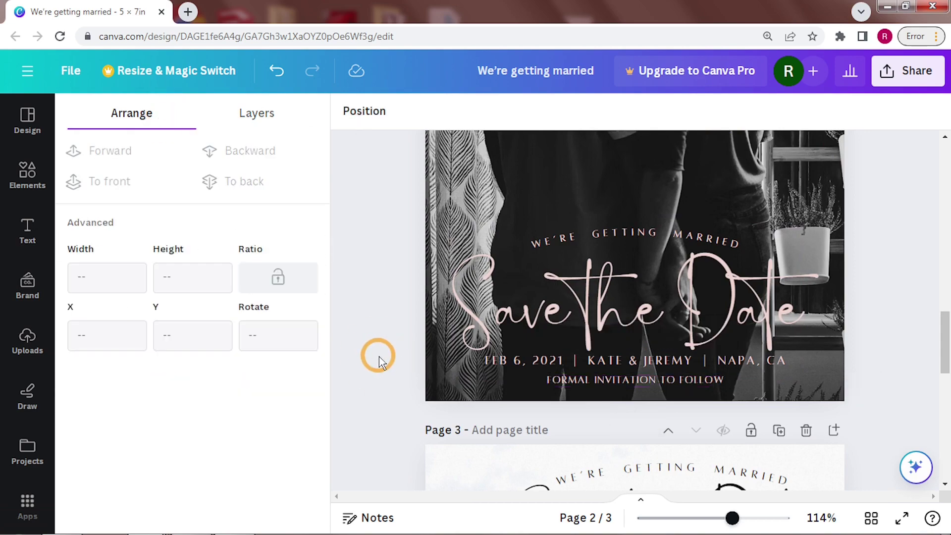
Change the "Save the Date" heading on page 2 to white
{"action": "left_click", "coordinate": [511, 300]}
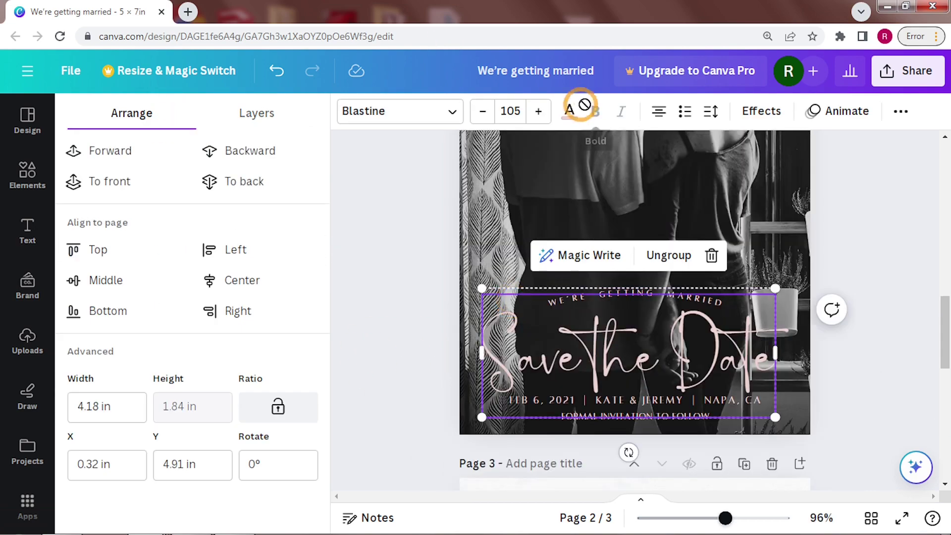
{"action": "left_click", "coordinate": [569, 110]}
{"action": "left_click", "coordinate": [212, 204]}
{"action": "left_click", "coordinate": [849, 403]}
Ungroup page 2's text and recolor the curved line, details line and "FORMAL INVITATION TO FOLLOW" line white
{"action": "left_click", "coordinate": [626, 397]}
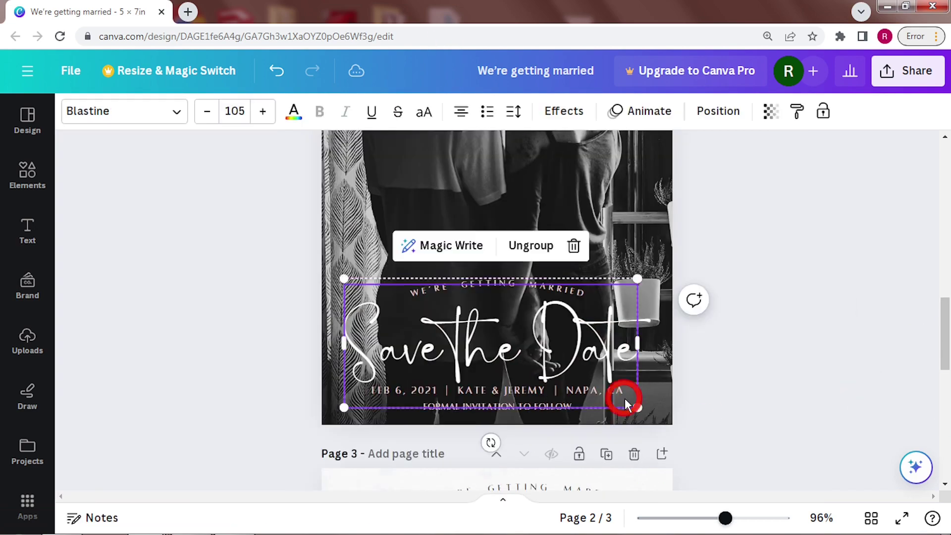
{"action": "left_click", "coordinate": [526, 246]}
{"action": "left_click", "coordinate": [510, 285]}
{"action": "left_click", "coordinate": [294, 112]}
{"action": "left_click", "coordinate": [638, 391]}
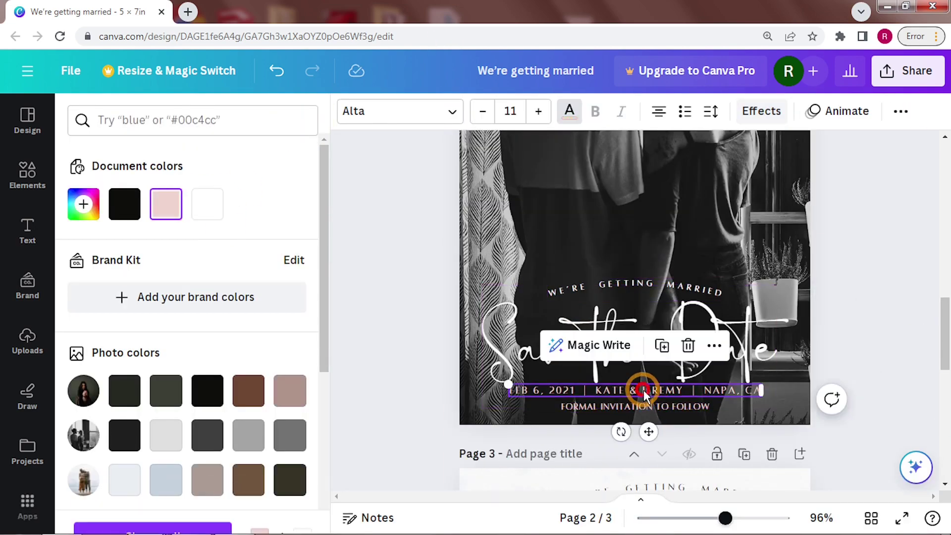
{"action": "left_click", "coordinate": [641, 408]}
{"action": "left_click", "coordinate": [209, 207]}
{"action": "left_click", "coordinate": [892, 395]}
{"action": "scroll", "coordinate": [928, 386], "scroll_direction": "down", "scroll_amount": 2}
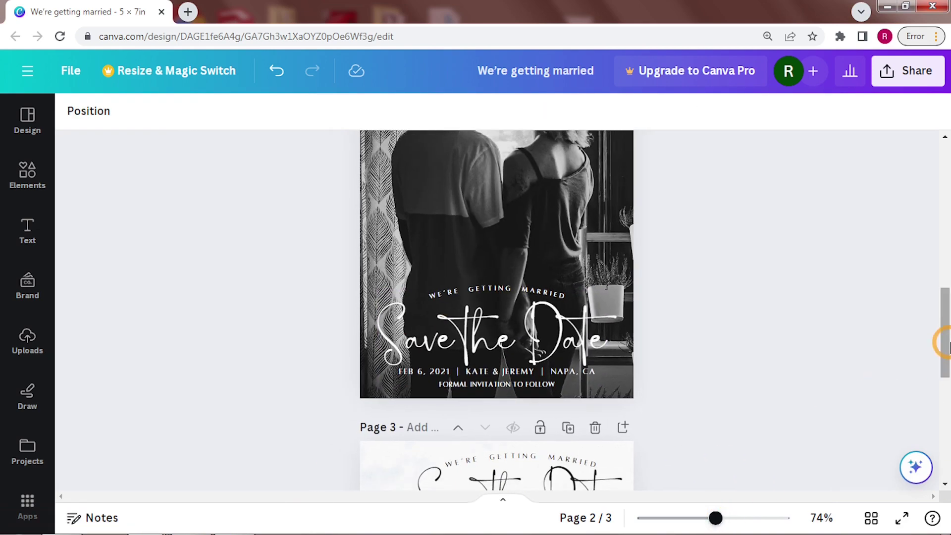
Add the round-topped arch shape from the shapes collection to page 2
{"action": "left_click_drag", "start_coordinate": [944, 347], "coordinate": [943, 306]}
{"action": "left_click", "coordinate": [27, 180]}
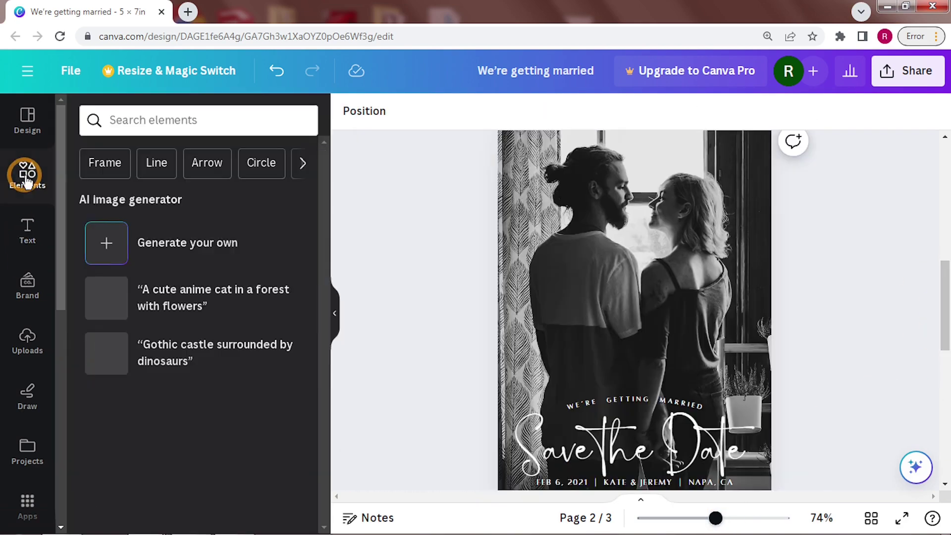
{"action": "left_click", "coordinate": [292, 298]}
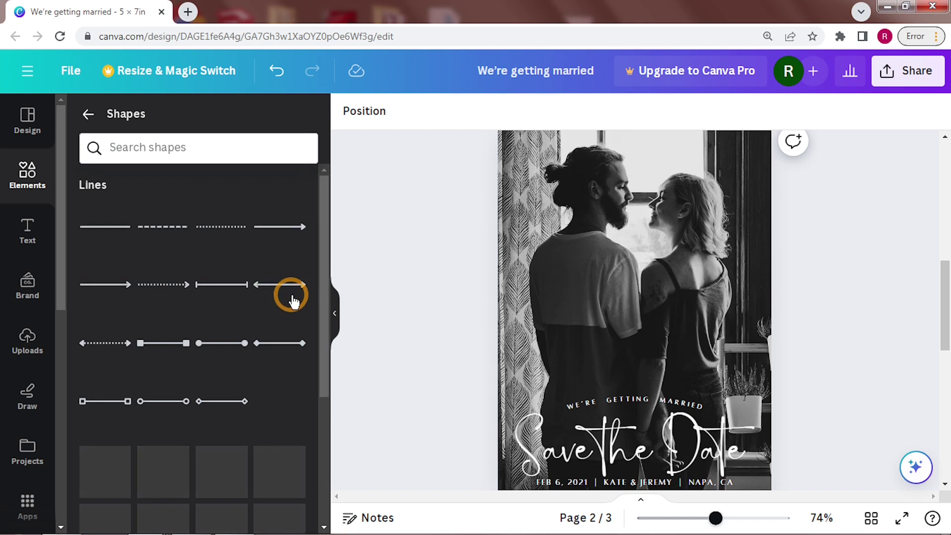
{"action": "left_click_drag", "start_coordinate": [321, 213], "coordinate": [327, 477]}
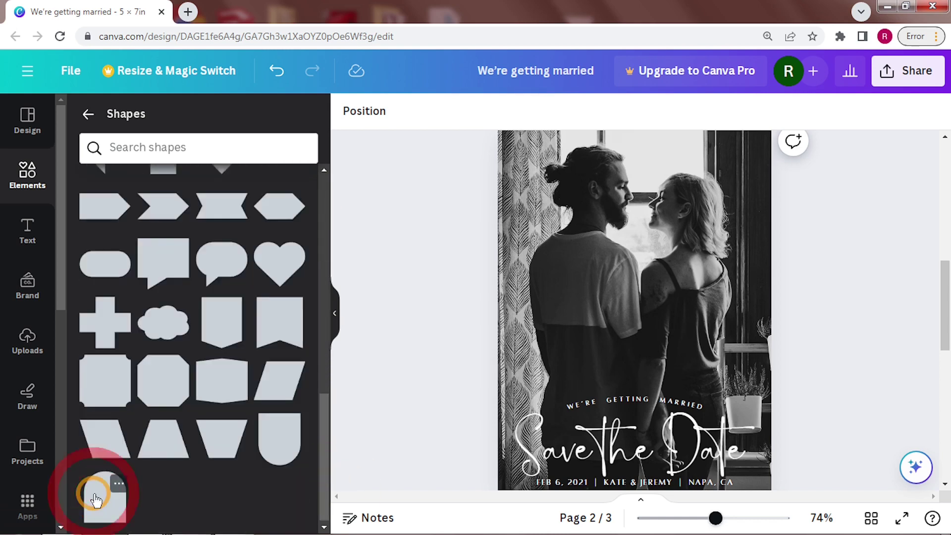
{"action": "left_click", "coordinate": [95, 500]}
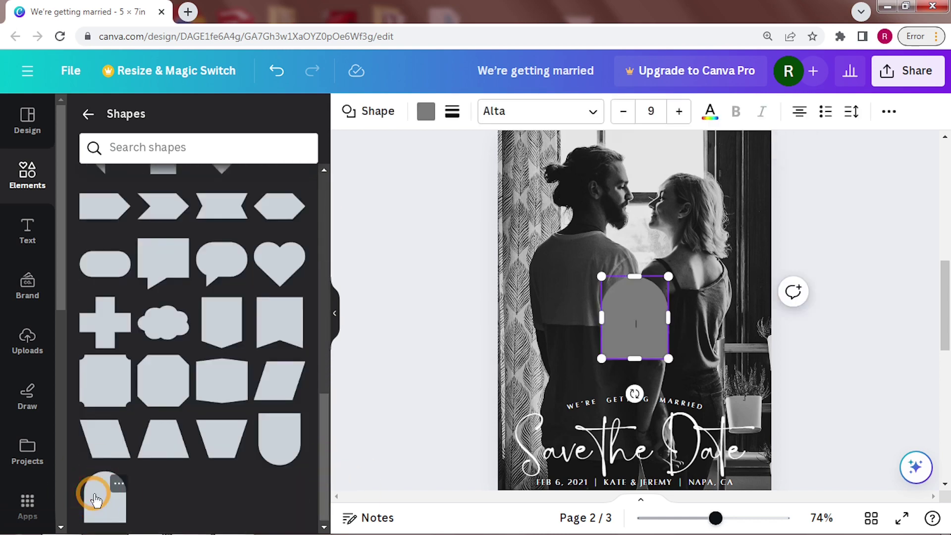
Stretch the arch behind page 2's text down to the page's lower edge and slightly past both side edges
{"action": "left_click", "coordinate": [334, 315]}
{"action": "left_click_drag", "start_coordinate": [942, 302], "coordinate": [942, 329]}
{"action": "left_click_drag", "start_coordinate": [496, 212], "coordinate": [633, 315]}
{"action": "left_click_drag", "start_coordinate": [458, 316], "coordinate": [354, 319]}
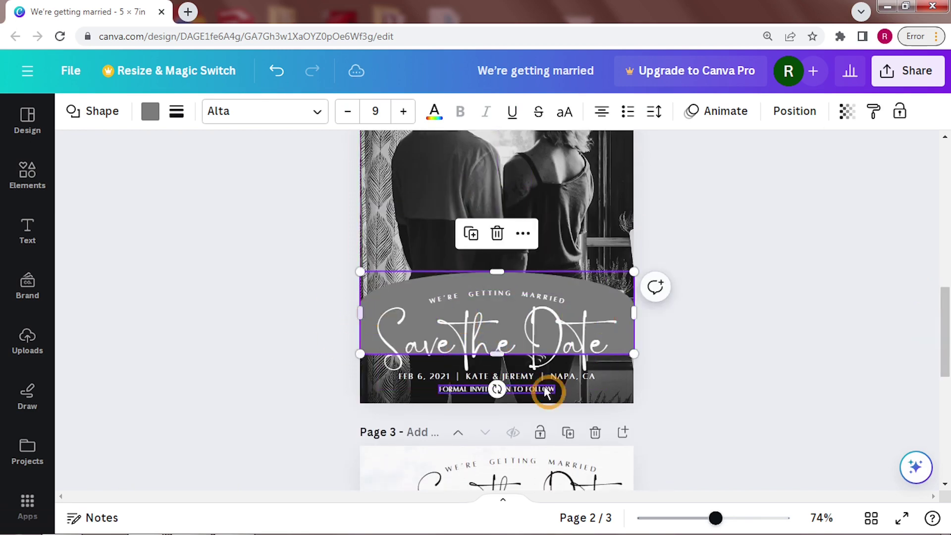
{"action": "left_click_drag", "start_coordinate": [496, 354], "coordinate": [495, 400]}
{"action": "left_click_drag", "start_coordinate": [495, 274], "coordinate": [496, 282]}
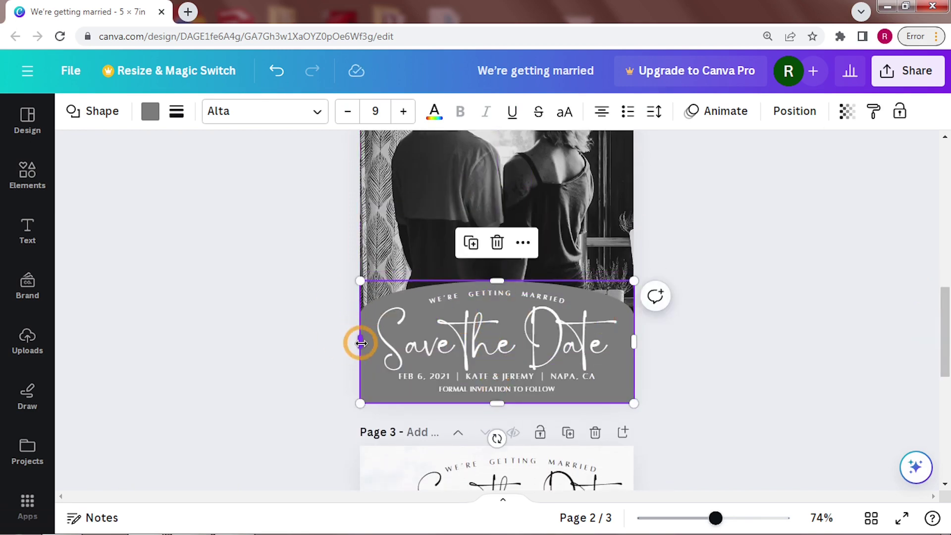
{"action": "left_click_drag", "start_coordinate": [361, 343], "coordinate": [346, 343]}
{"action": "left_click_drag", "start_coordinate": [633, 341], "coordinate": [648, 340]}
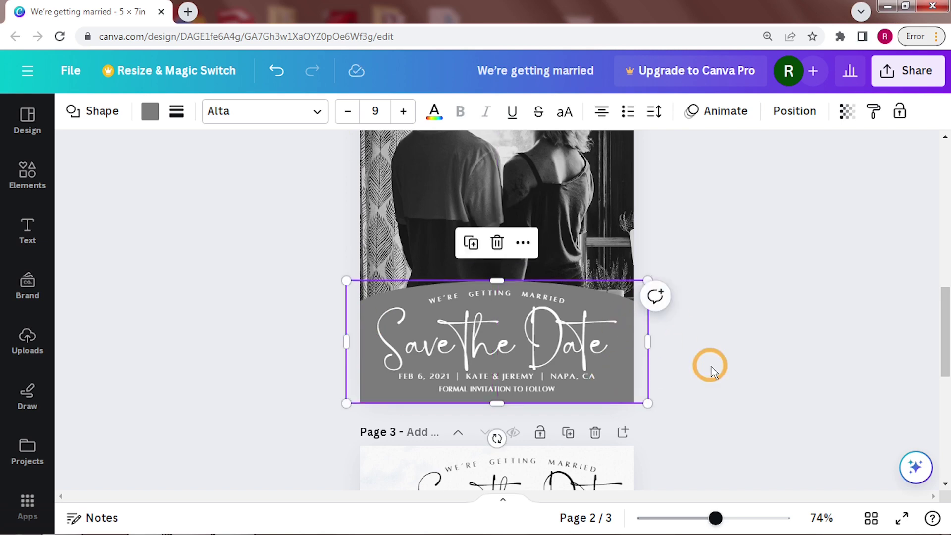
Fill the arch with the near-black document color and set its transparency to 70
{"action": "left_click", "coordinate": [151, 112]}
{"action": "left_click", "coordinate": [207, 204]}
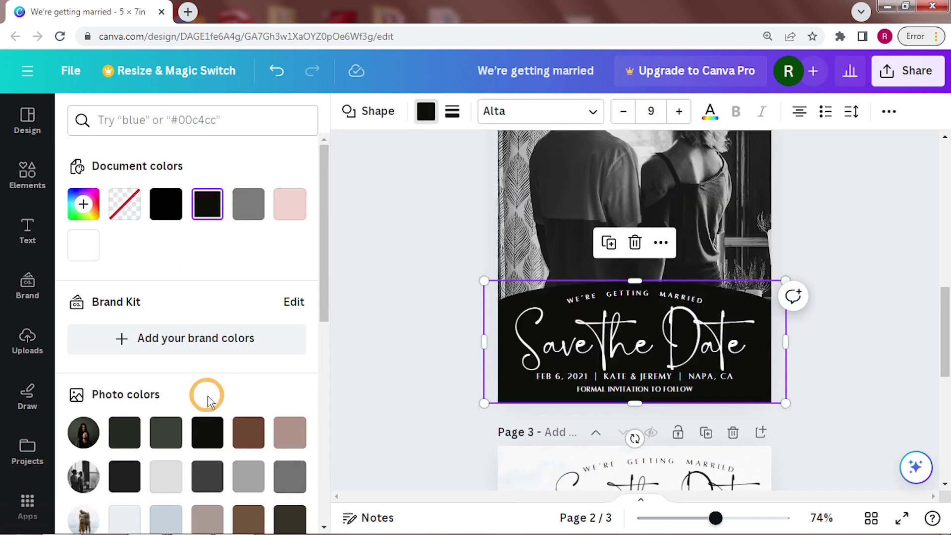
{"action": "left_click", "coordinate": [417, 334]}
{"action": "left_click", "coordinate": [847, 111]}
{"action": "left_click_drag", "start_coordinate": [803, 174], "coordinate": [773, 177]}
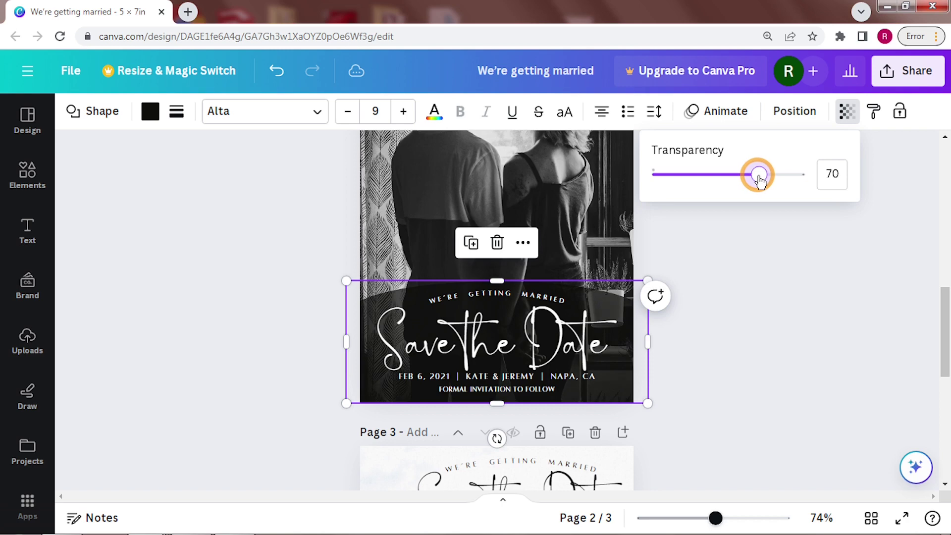
{"action": "left_click", "coordinate": [841, 247]}
Set the curved "We're getting married" line on page 2 to font size 10
{"action": "left_click_drag", "start_coordinate": [944, 356], "coordinate": [942, 337]}
{"action": "left_click_drag", "start_coordinate": [715, 518], "coordinate": [730, 518]}
{"action": "scroll", "coordinate": [492, 248], "scroll_direction": "down", "scroll_amount": 5}
{"action": "left_click", "coordinate": [492, 246]}
{"action": "left_click", "coordinate": [262, 111]}
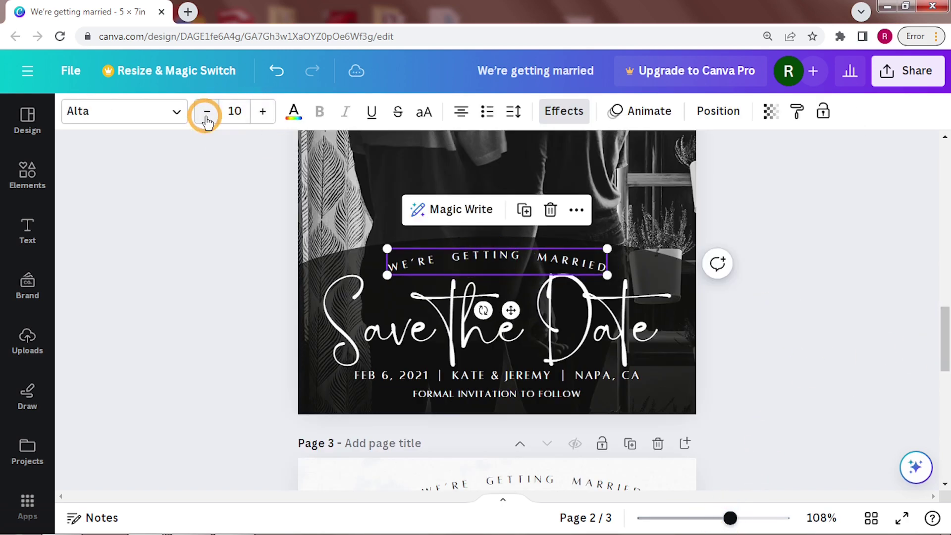
Set page 2's details line to font size 12 and widen its text box on both sides to about 4 in
{"action": "left_click", "coordinate": [565, 376]}
{"action": "left_click", "coordinate": [263, 111]}
{"action": "left_click_drag", "start_coordinate": [353, 381], "coordinate": [338, 382]}
{"action": "left_click_drag", "start_coordinate": [639, 382], "coordinate": [656, 382]}
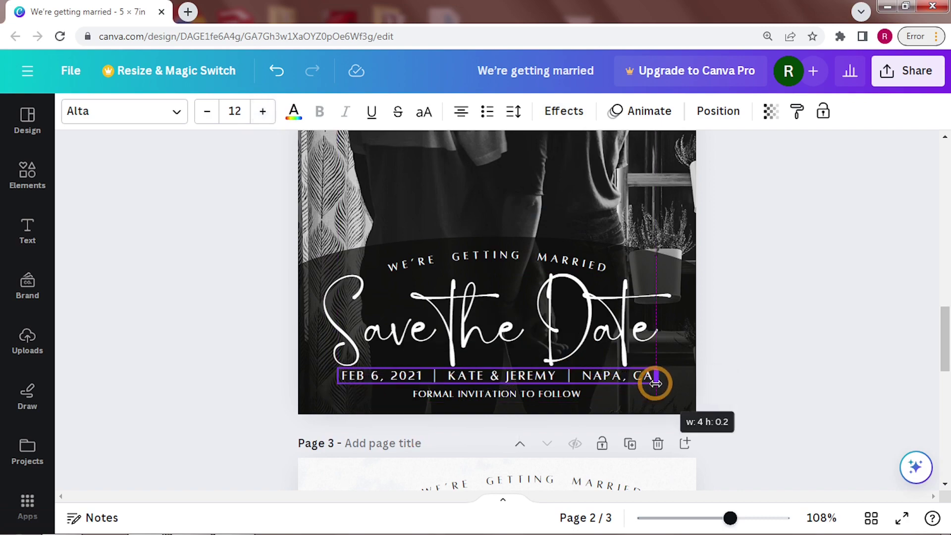
Examine the placement of each text line on page 2, including how the whole card looks at a smaller scale
{"action": "left_click", "coordinate": [717, 111]}
{"action": "left_click", "coordinate": [636, 262]}
{"action": "left_click", "coordinate": [636, 323]}
{"action": "left_click", "coordinate": [636, 393]}
{"action": "left_click", "coordinate": [891, 373]}
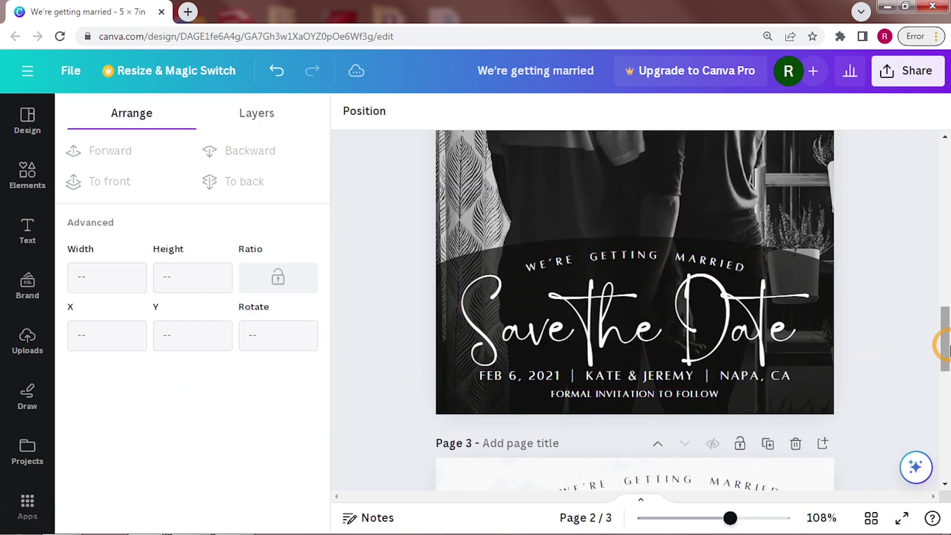
{"action": "left_click_drag", "start_coordinate": [943, 349], "coordinate": [945, 346]}
{"action": "left_click_drag", "start_coordinate": [730, 518], "coordinate": [709, 518]}
{"action": "left_click", "coordinate": [23, 121]}
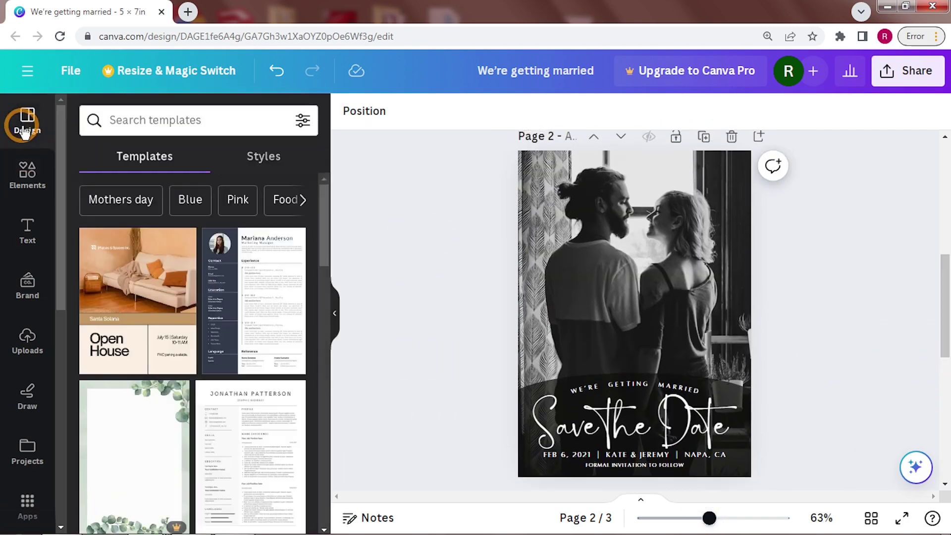
{"action": "left_click", "coordinate": [23, 121]}
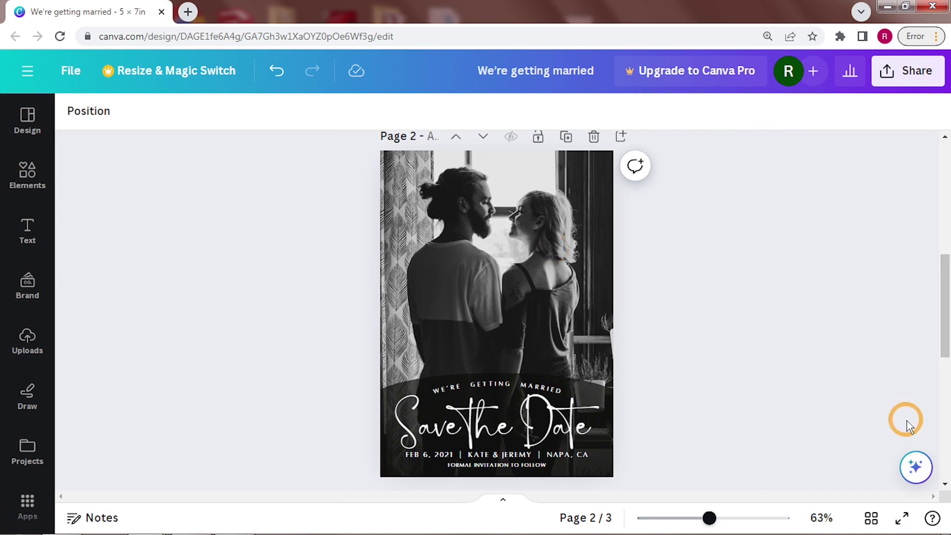